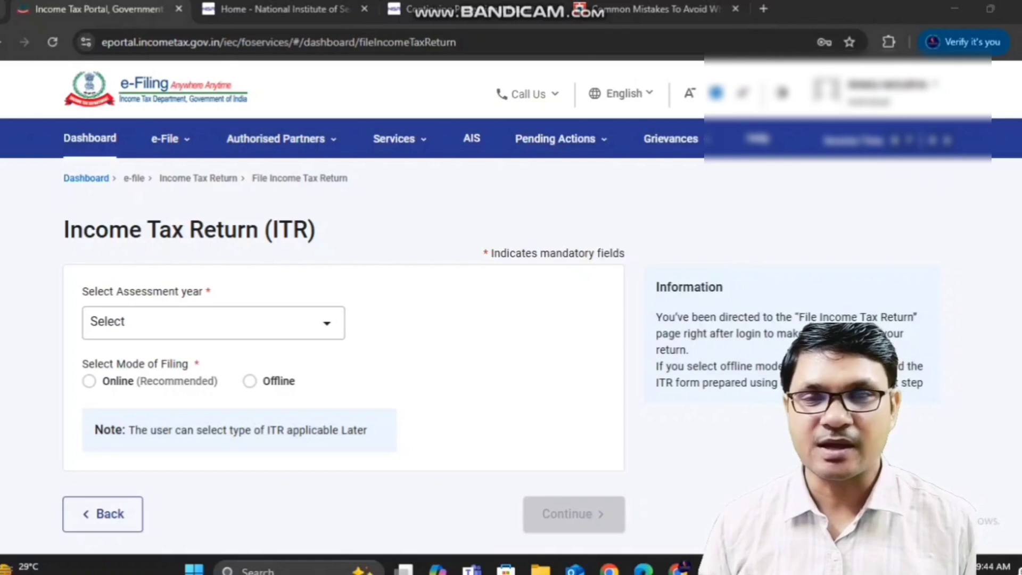
Step: Select assessment year 2025-26 (Current A.Y.) with online filing mode and continue to the return filing page
left_click(229, 325)
left_click(192, 394)
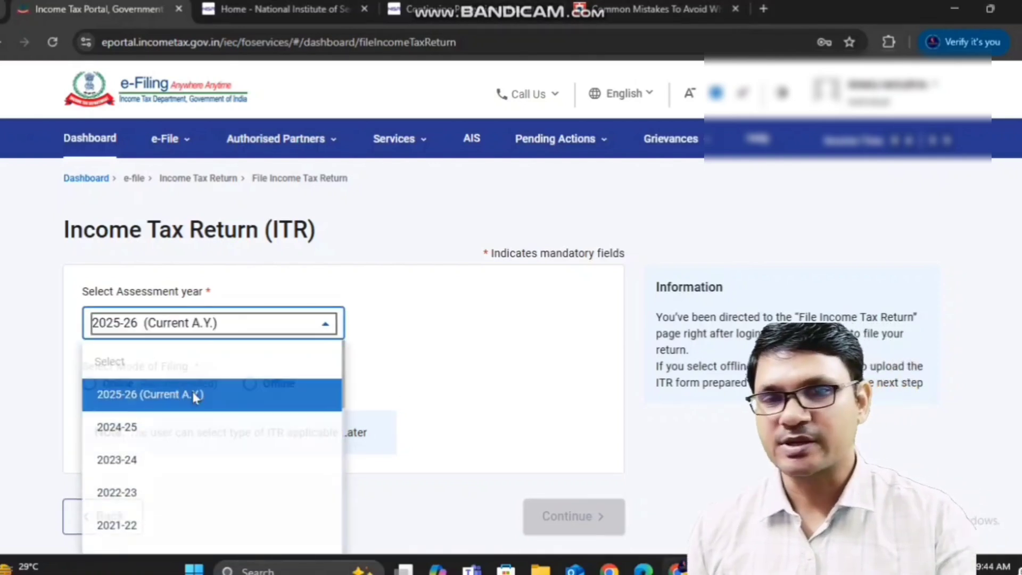
left_click(122, 389)
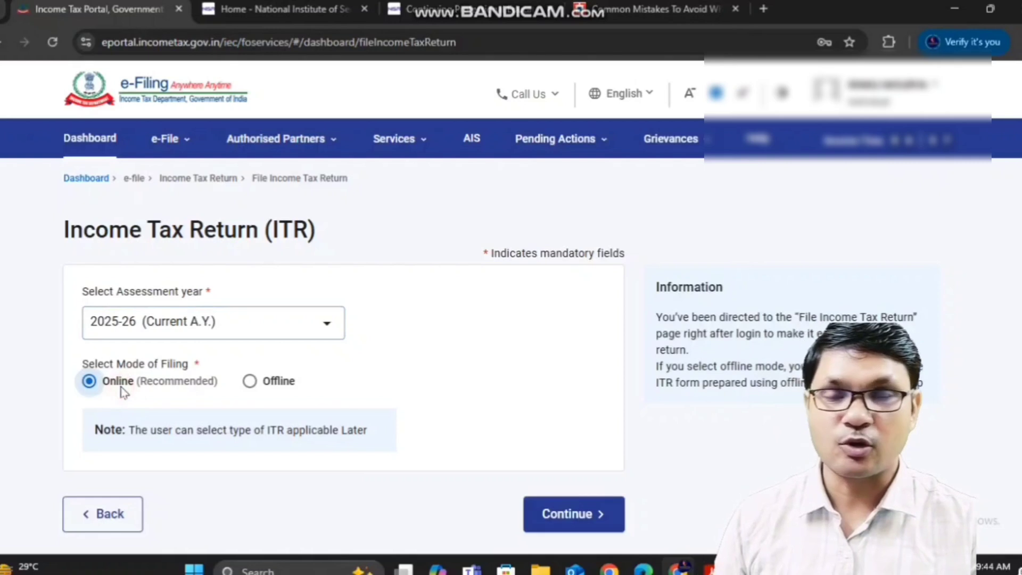
left_click(565, 519)
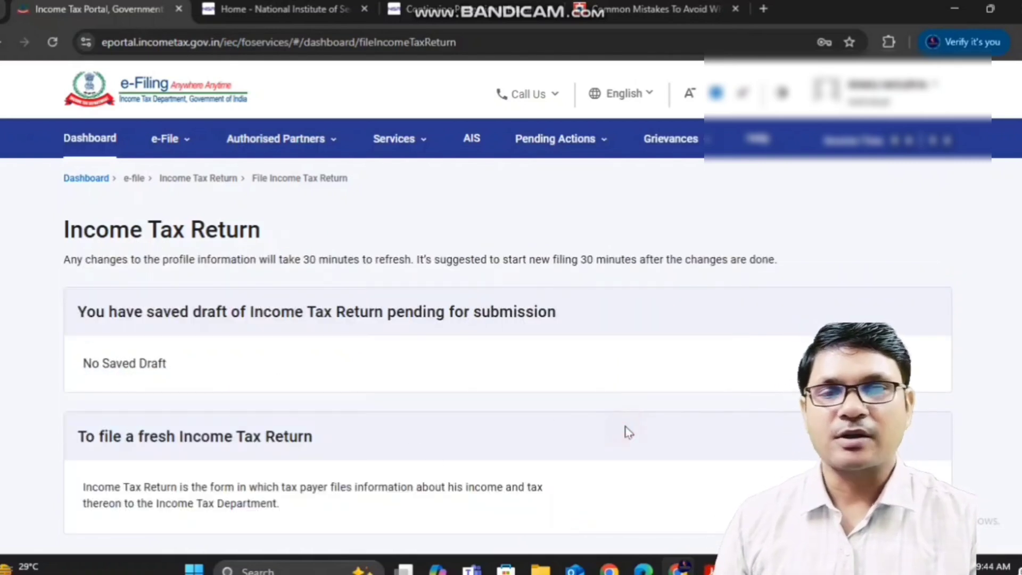
Step: Start a new filing for a fresh income tax return and continue with the Individual status
scroll(627, 431, "down", 1)
scroll(626, 431, "down", 3)
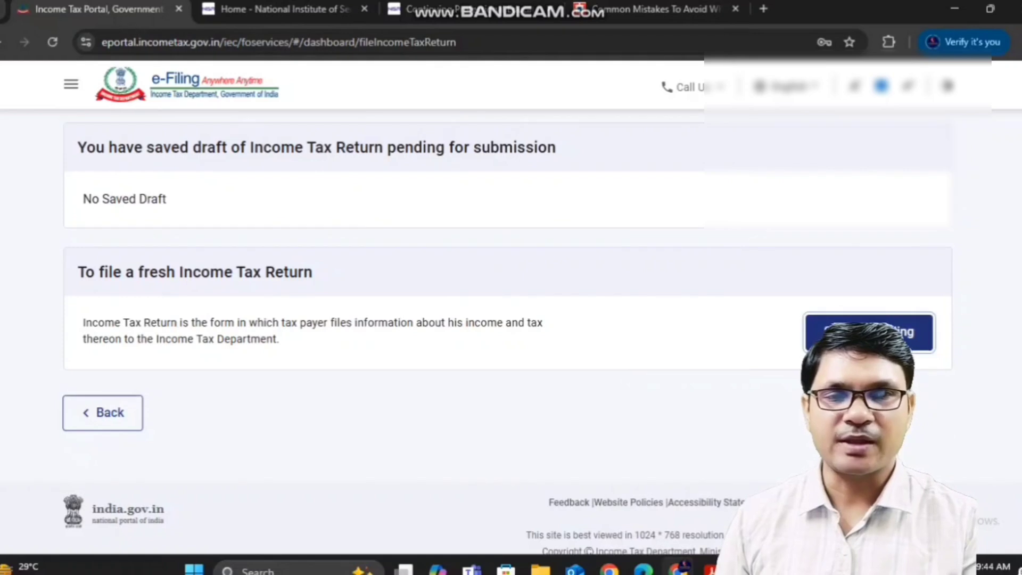
left_click(869, 333)
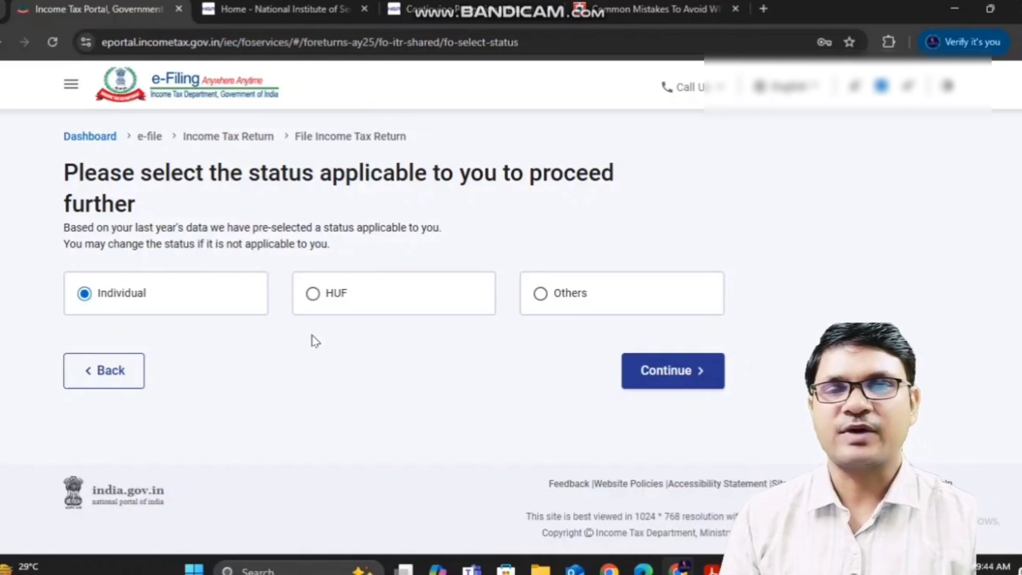
left_click(664, 371)
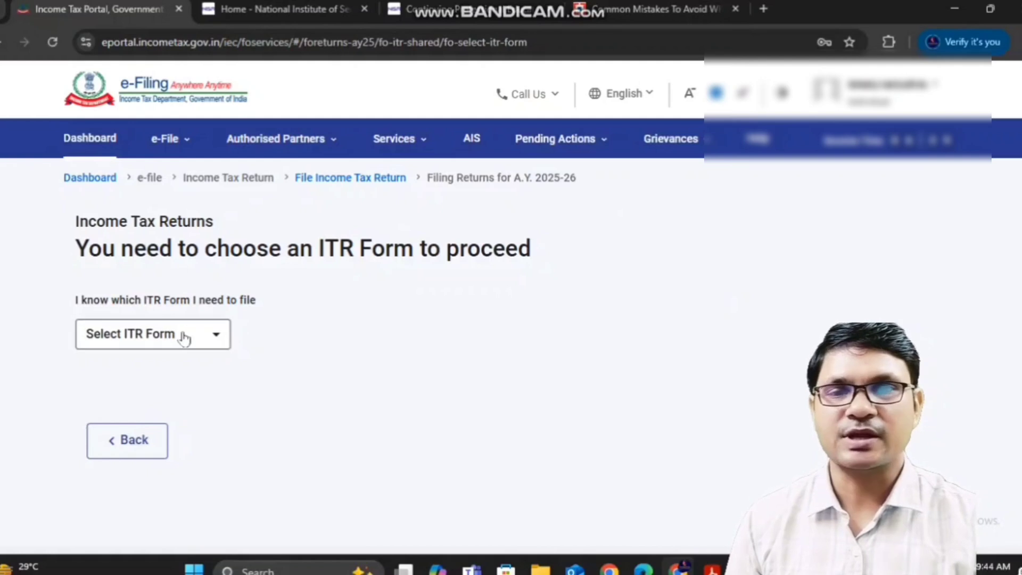
Step: Choose the ITR-1 form, proceed with it past the New Tax Regime notice, and get the return started
left_click(160, 338)
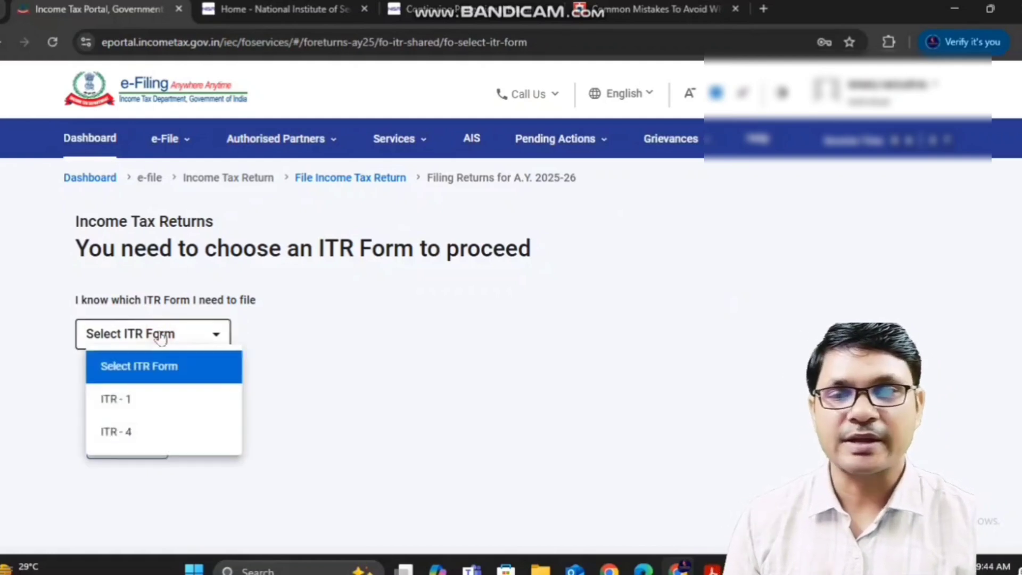
left_click(136, 402)
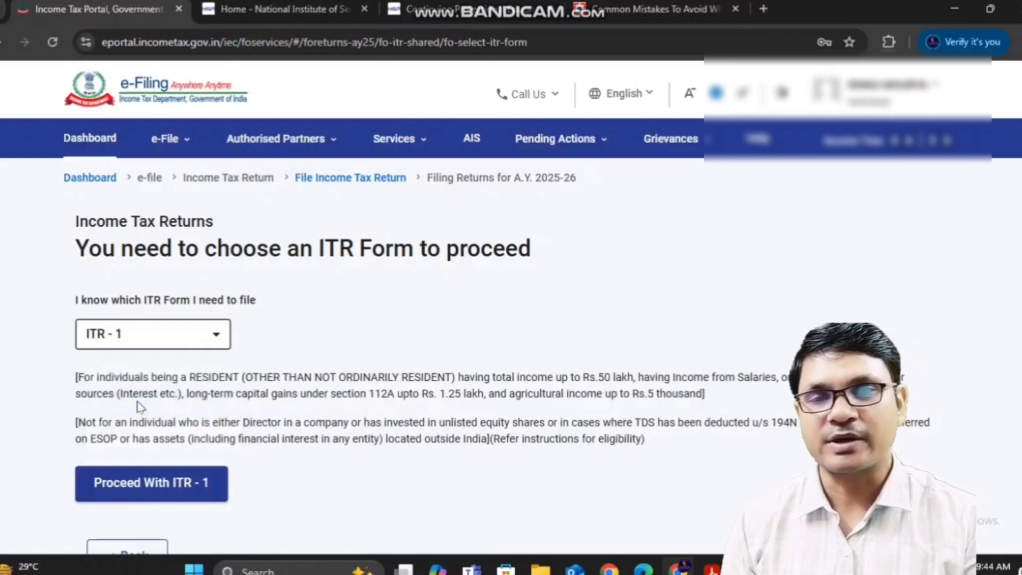
left_click(150, 495)
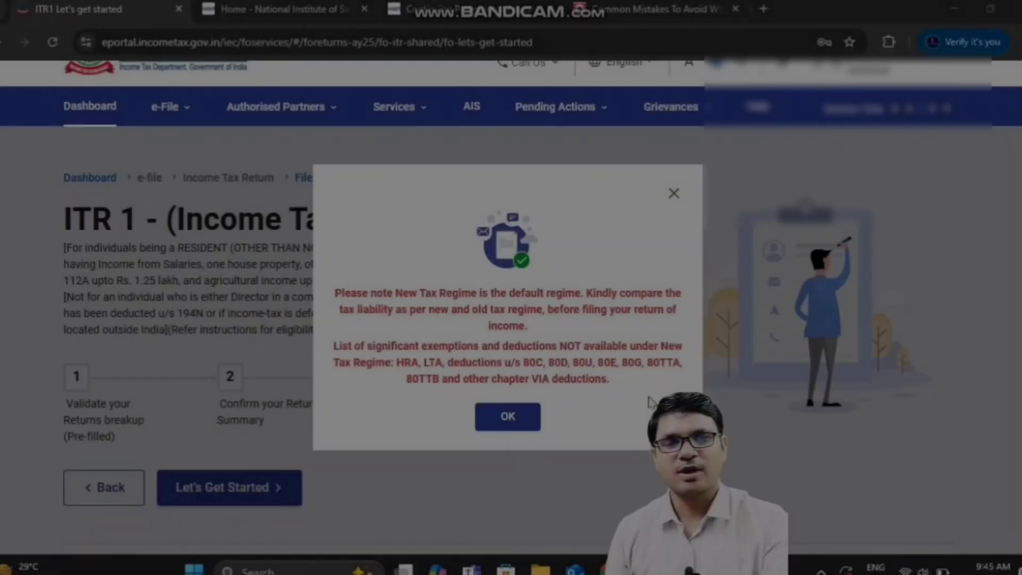
left_click(507, 417)
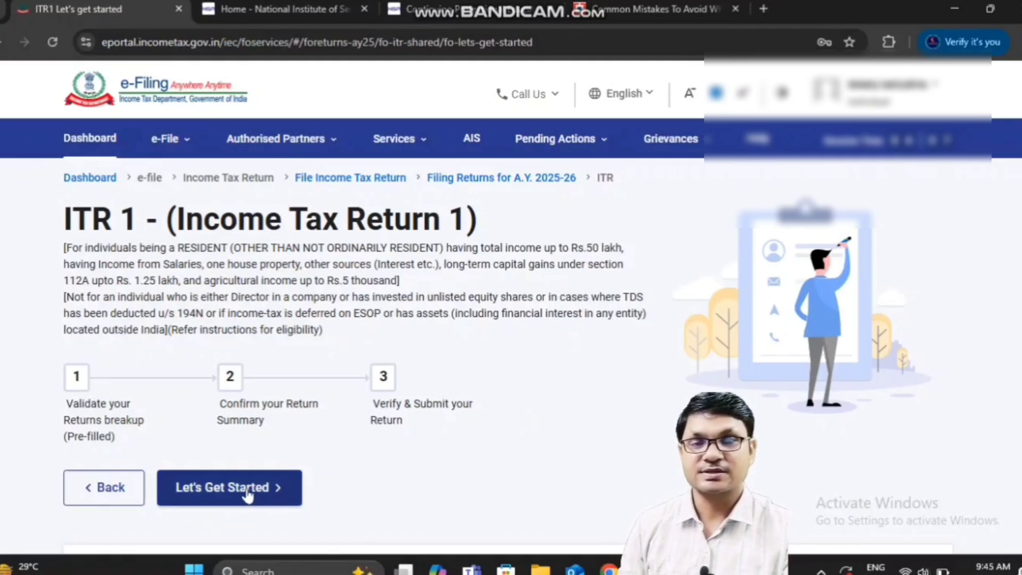
left_click(247, 493)
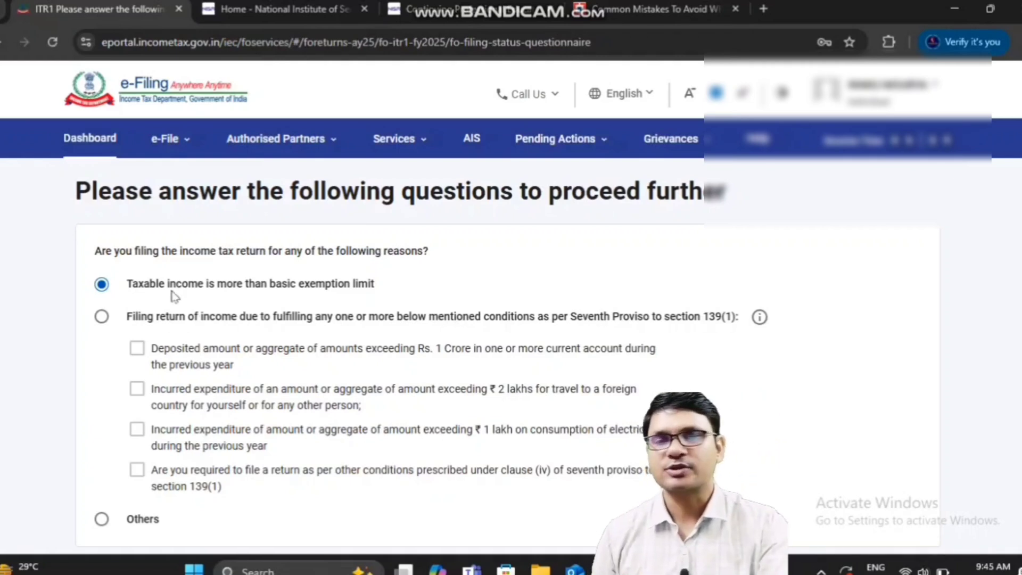
Step: Continue with taxable income above the basic exemption limit as the filing reason and acknowledge the pre-filled data notice
scroll(56, 418, "down", 2)
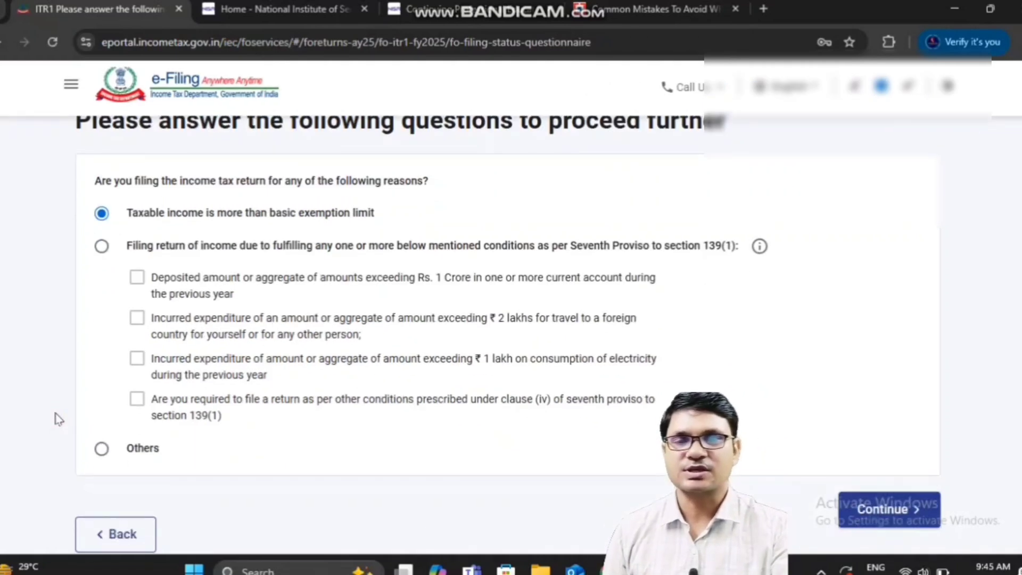
scroll(57, 419, "down", 2)
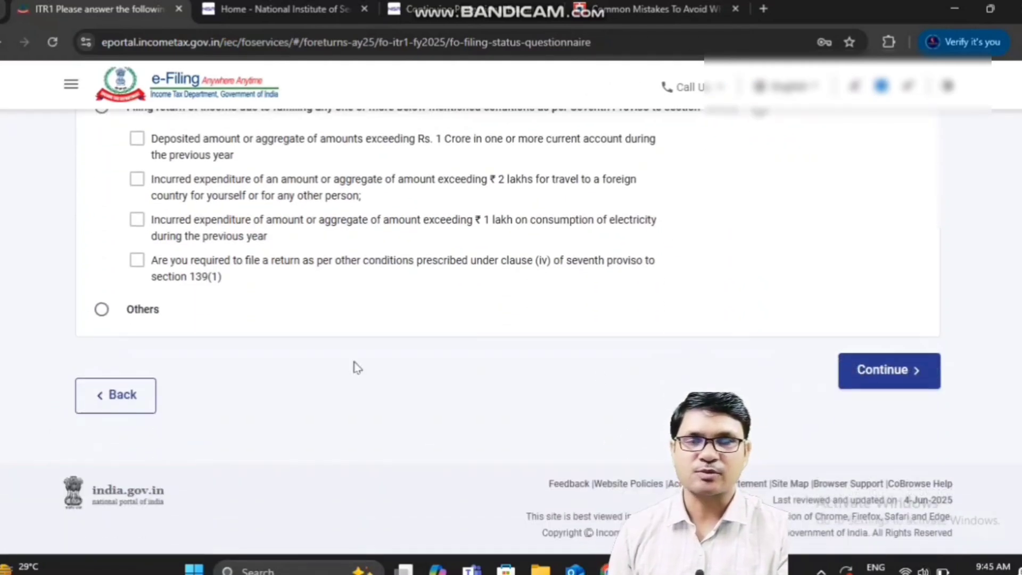
left_click(850, 372)
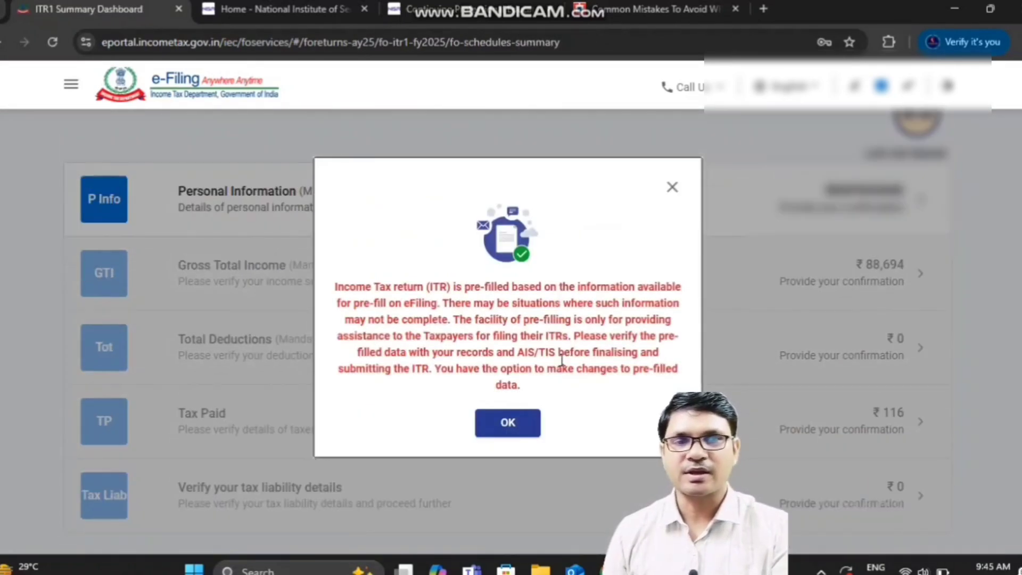
left_click(534, 419)
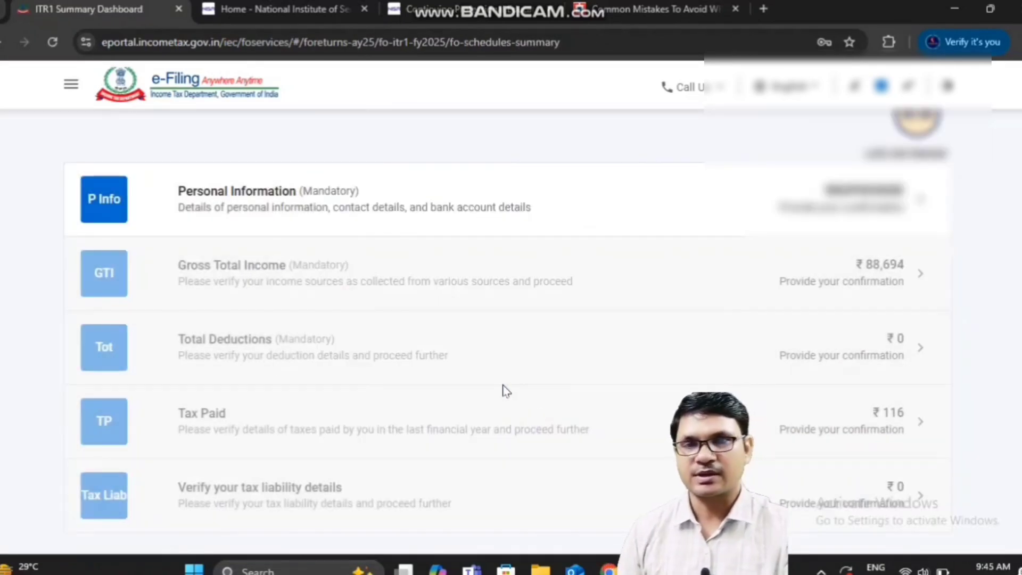
Step: Open the Personal Information section and set Nature of Employment to Others
left_click(333, 181)
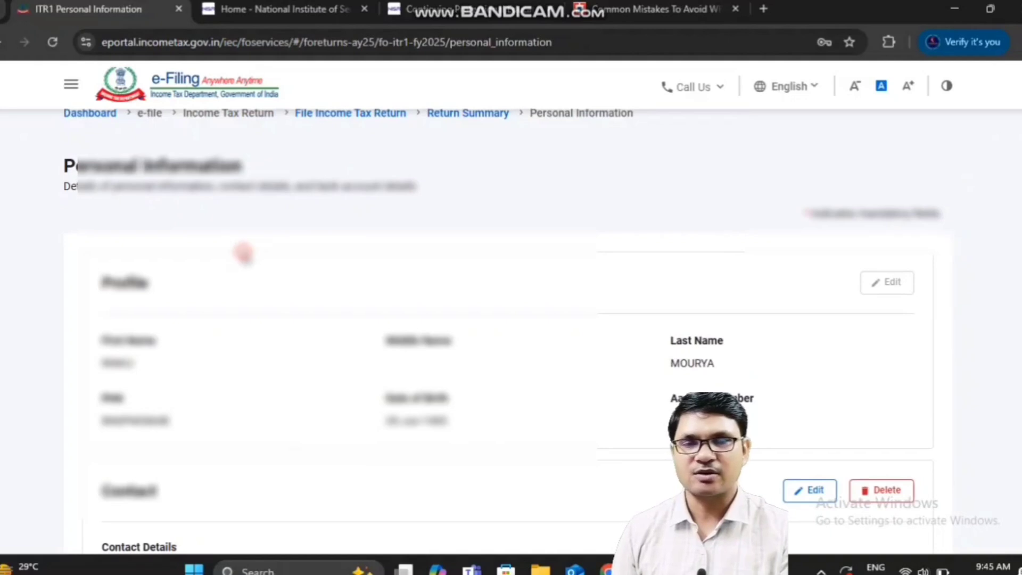
scroll(244, 250, "down", 8)
scroll(244, 253, "down", 3)
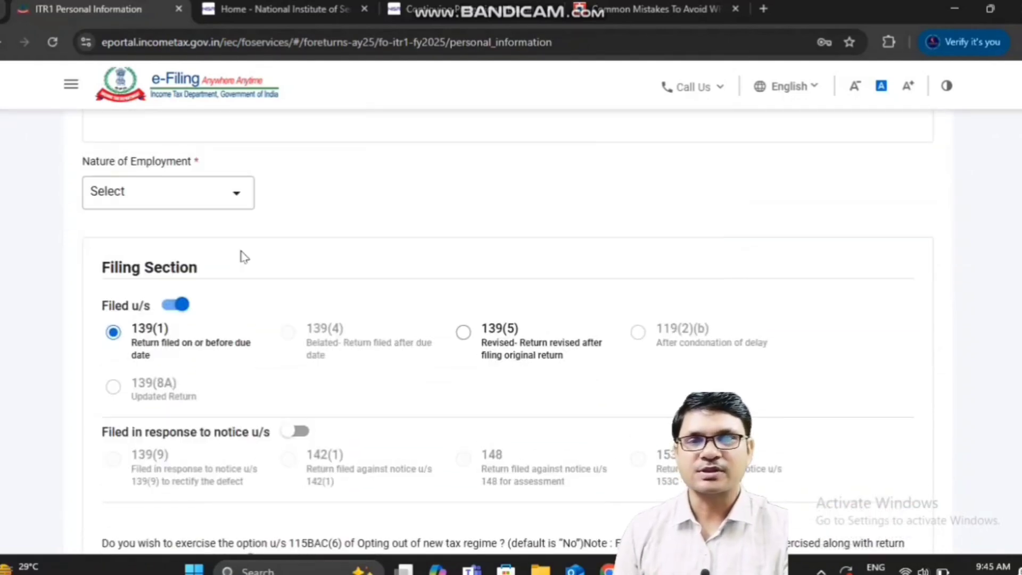
left_click(169, 201)
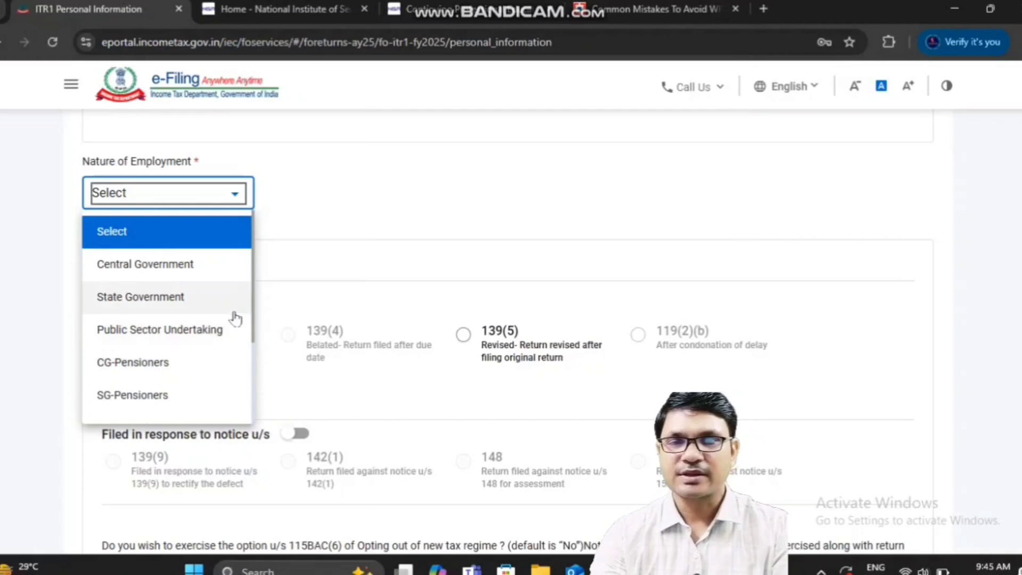
scroll(253, 322, "down", 2)
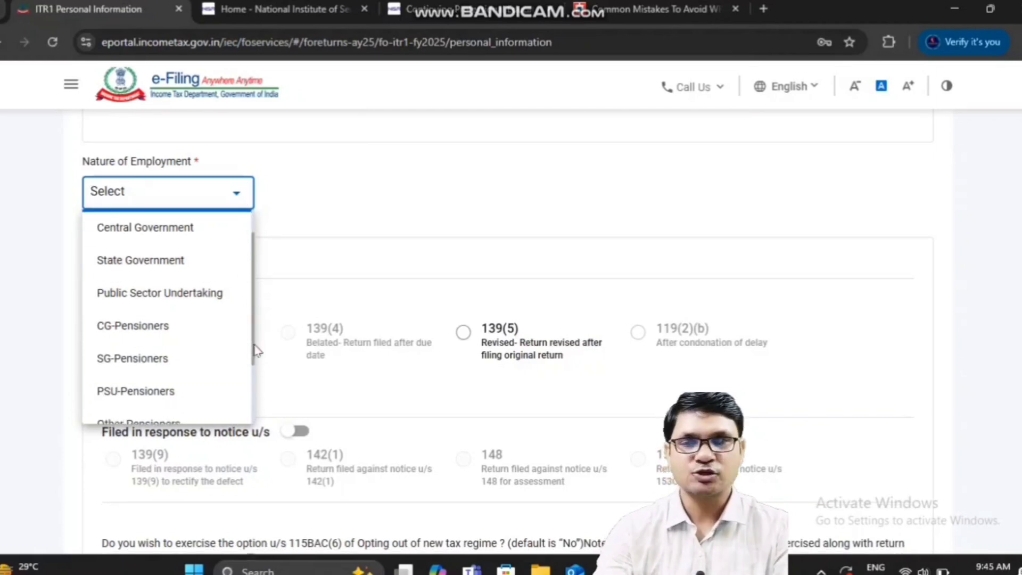
left_click_drag(257, 366, 257, 408)
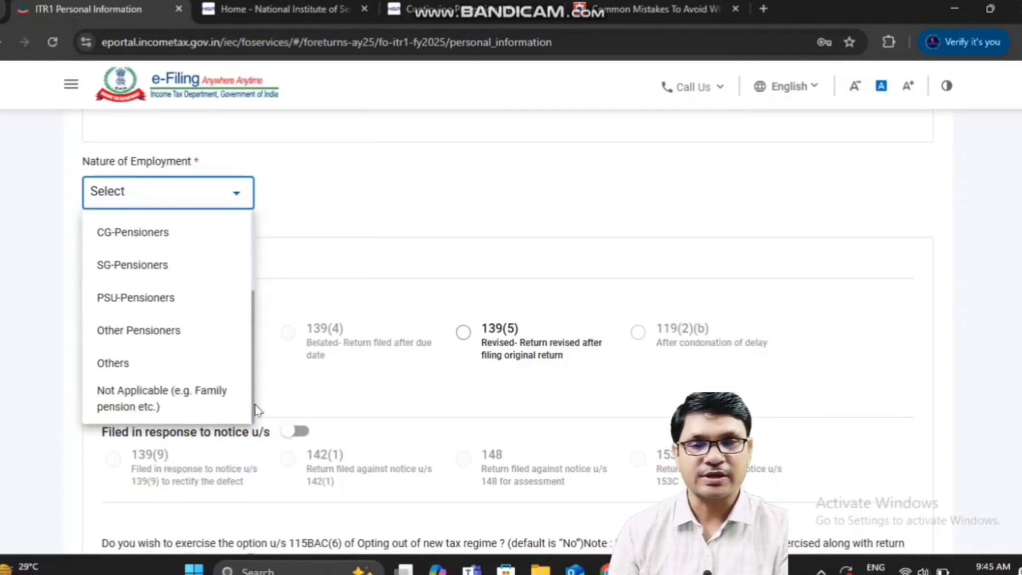
left_click(126, 366)
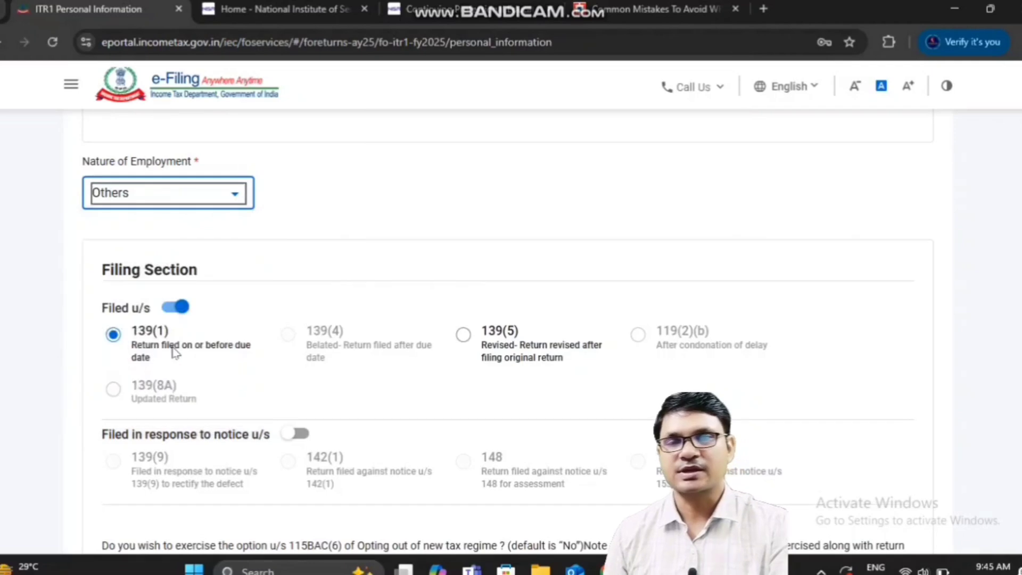
left_click(377, 276)
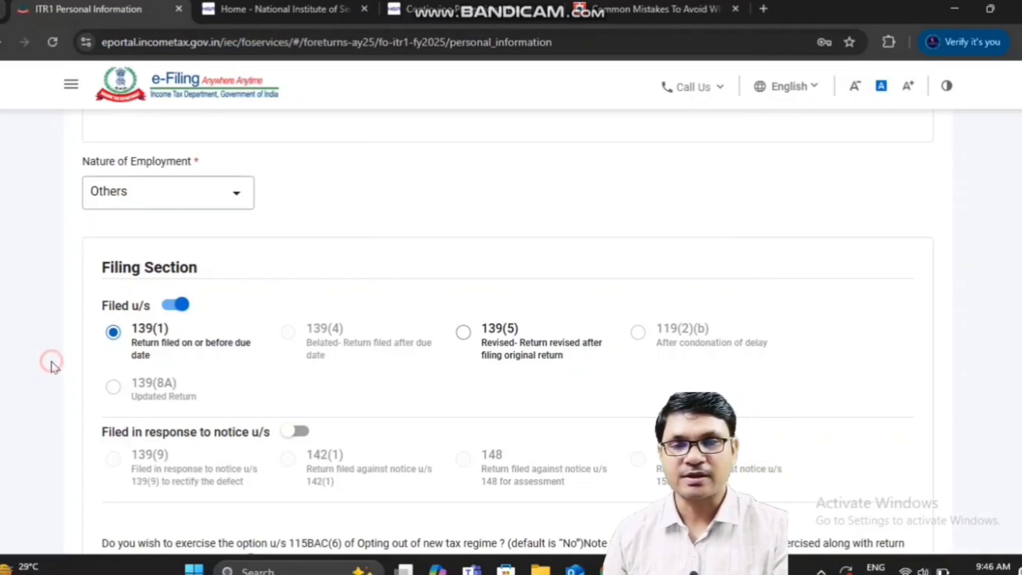
Step: Circle the first bank account's Nominated for Refund switch with the screen pen and confirm the Personal Information section
scroll(52, 366, "down", 2)
scroll(53, 368, "down", 5)
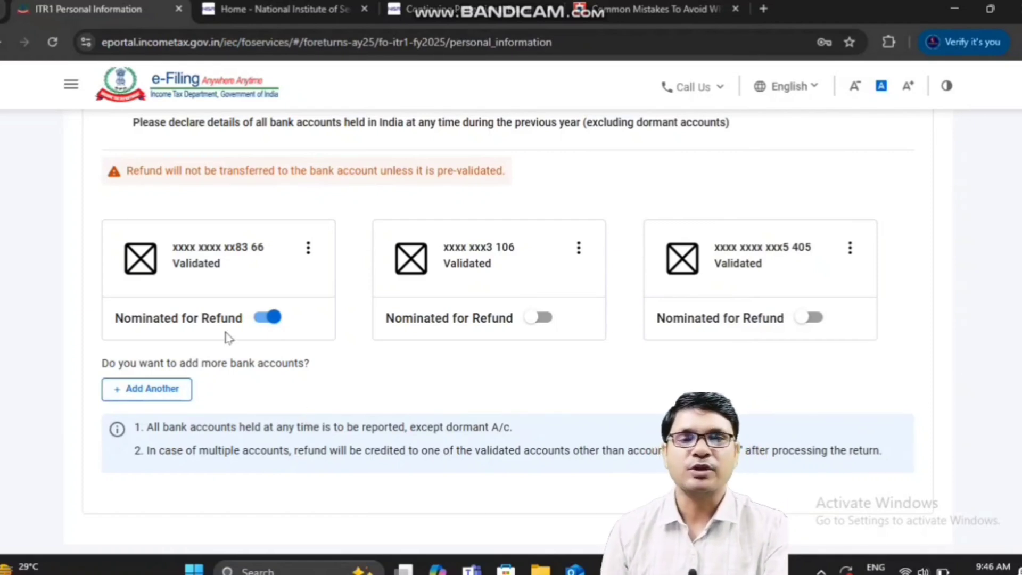
key("ctrl+alt+d")
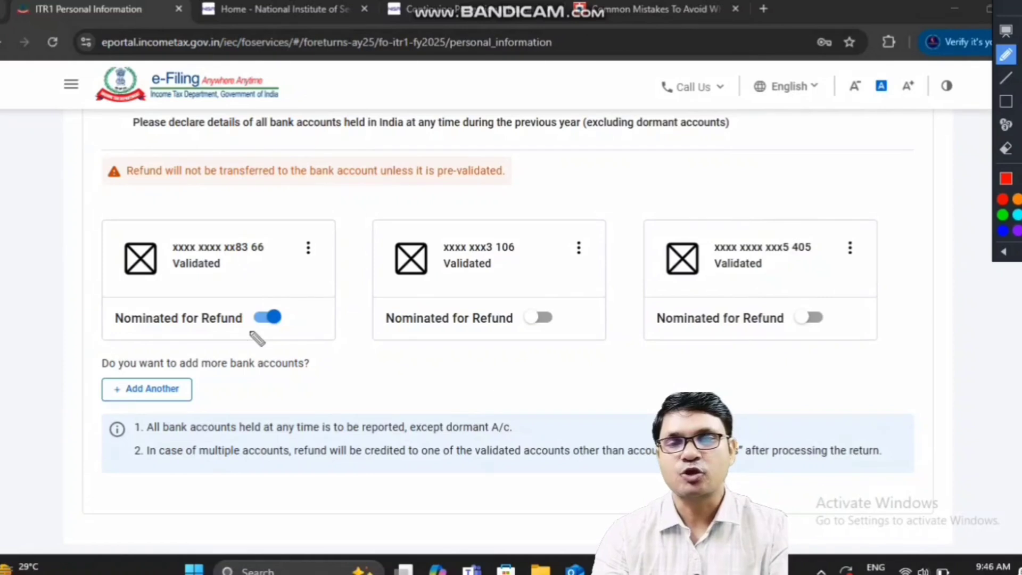
mouse_move(247, 304)
left_mouse_down()
mouse_move(165, 288)
mouse_move(109, 312)
mouse_move(176, 352)
mouse_move(307, 341)
left_mouse_up()
left_click_drag(307, 340, 250, 300)
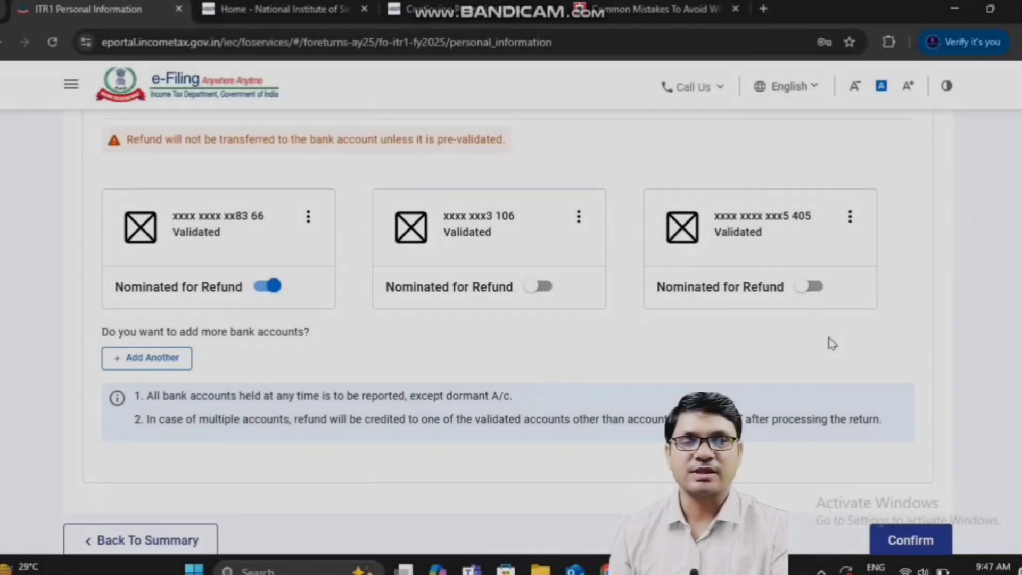
scroll(829, 343, "down", 3)
left_click(893, 399)
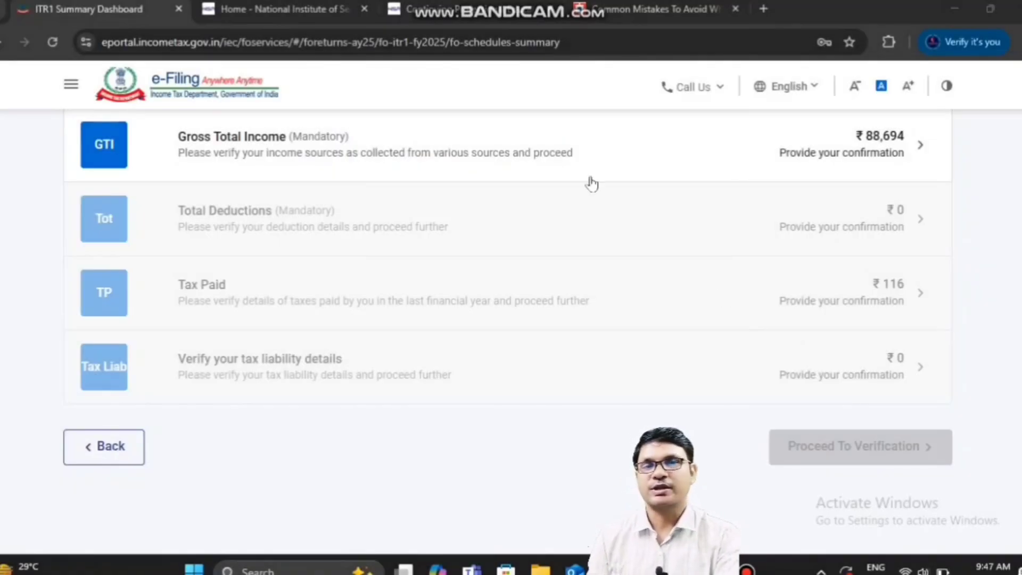
Step: Open the Gross Total Income section, circle the Gross Salary amount with the screen pen, and clear the marking
left_click(278, 141)
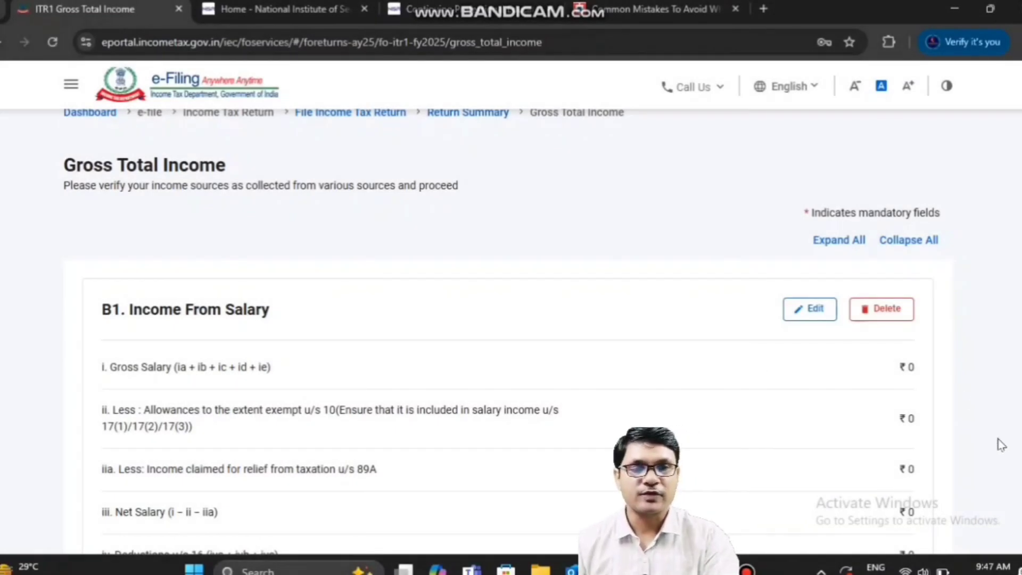
key("ctrl+alt+d")
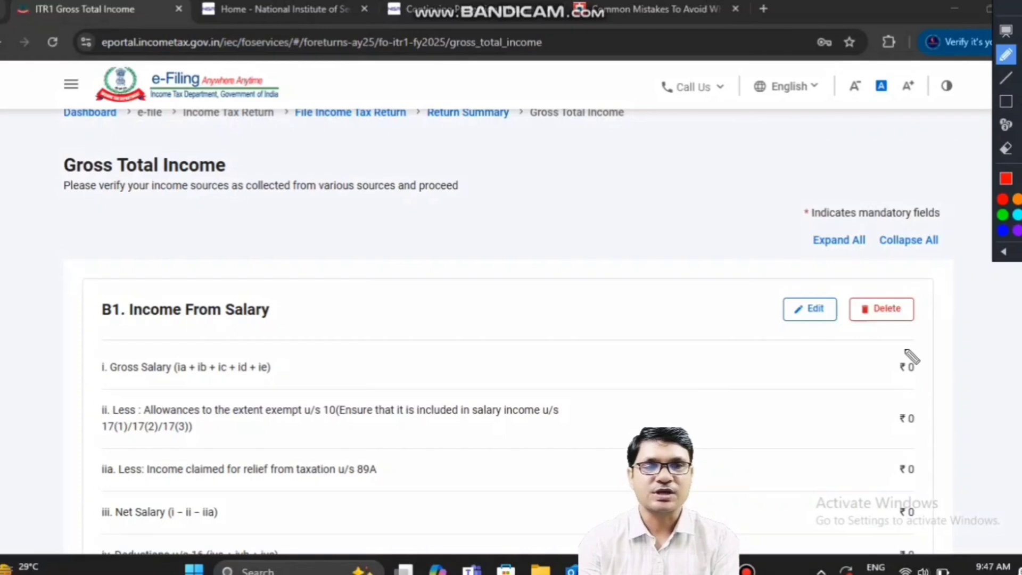
mouse_move(907, 350)
left_mouse_down()
mouse_move(911, 400)
mouse_move(907, 367)
left_mouse_up()
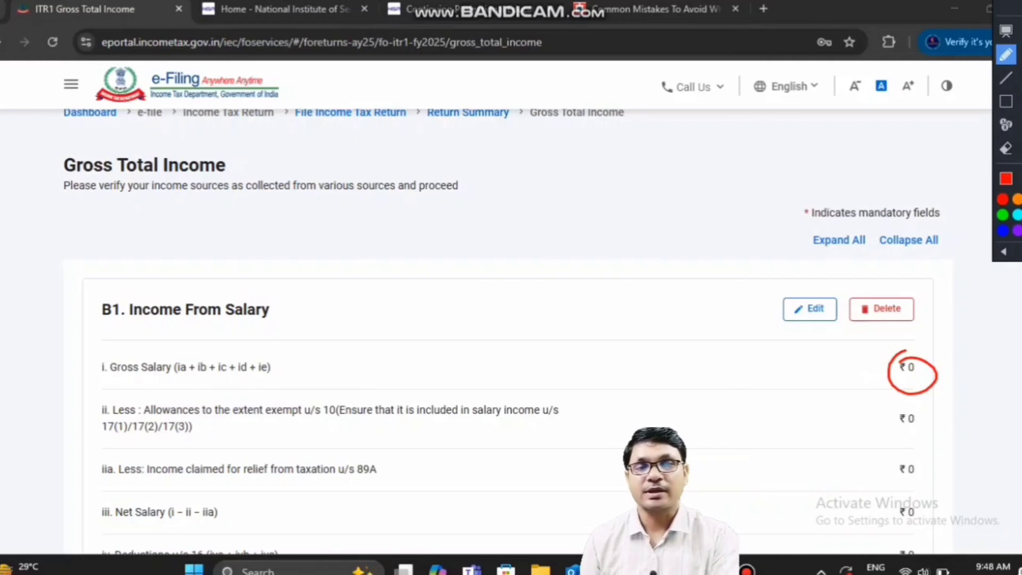
key("Escape")
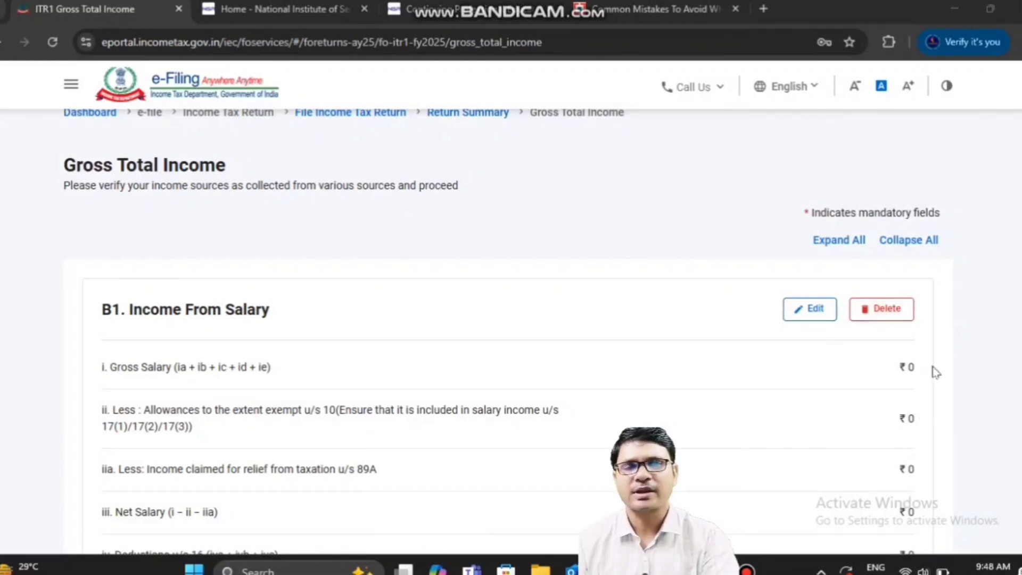
Step: Open B1. Income From Salary for editing and activate the Salary as per section 17(1) field
left_click(815, 313)
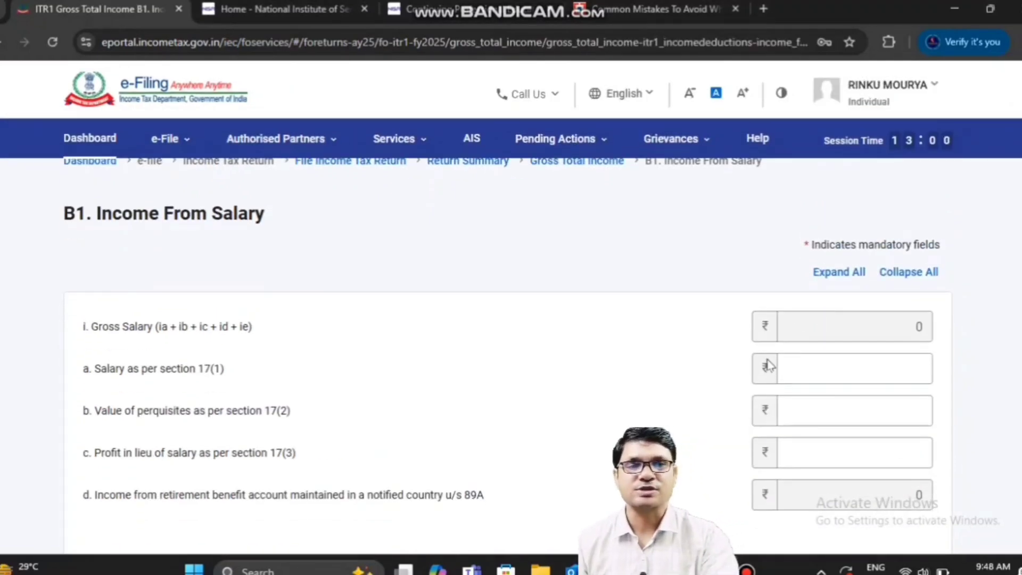
left_click(827, 366)
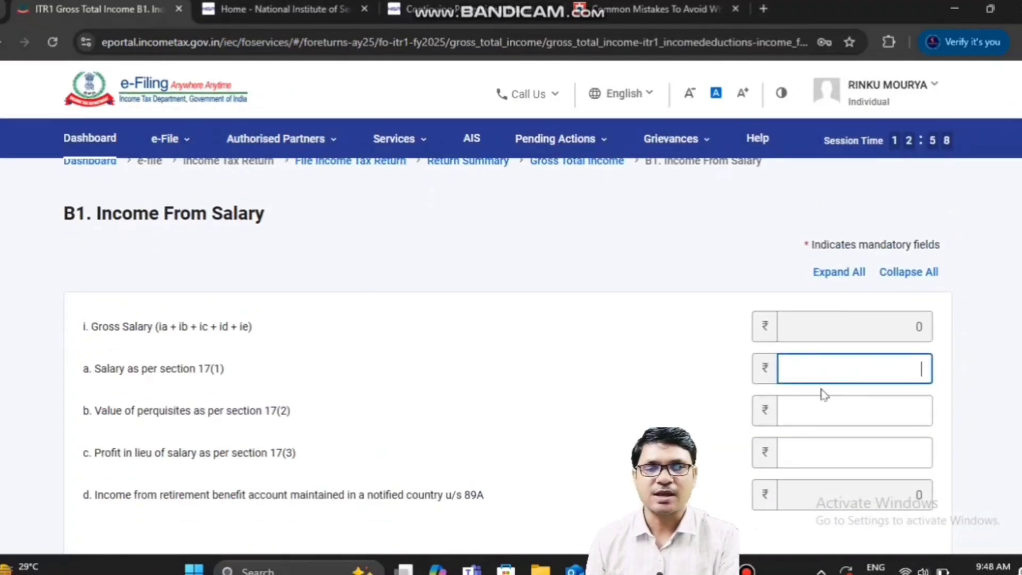
Step: Switch to the Form 16 PDF and underline the Gross Salary amount in Part-B with the red screen pen
key("alt+Tab")
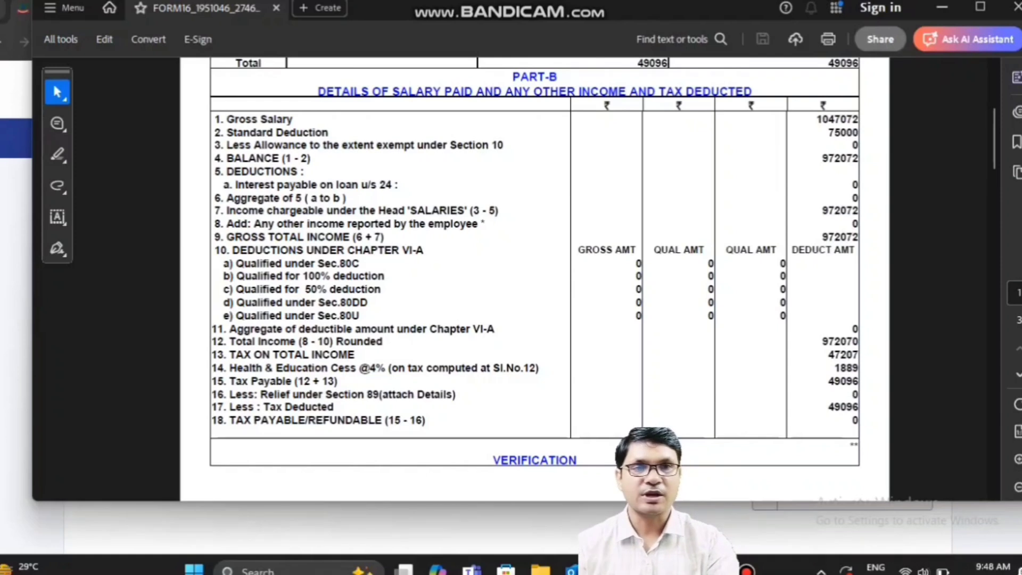
key("ctrl+shift+d")
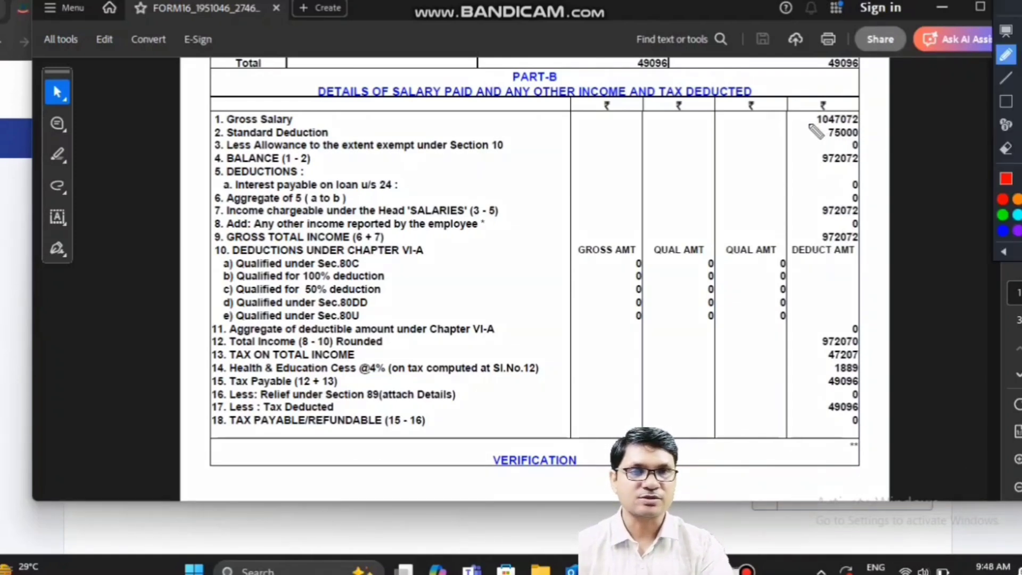
left_click_drag(813, 127, 864, 127)
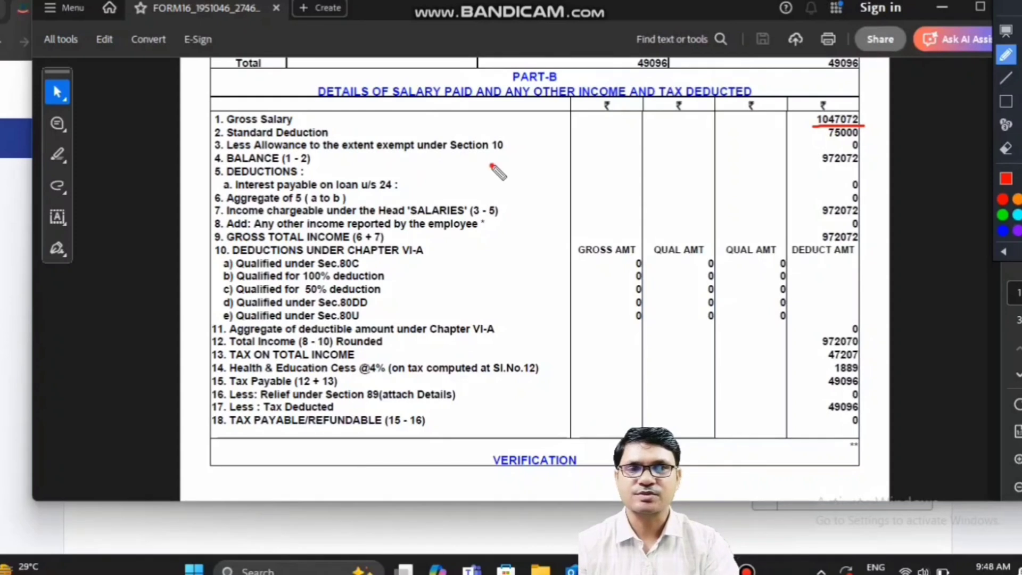
Step: Bracket the deduction rows in Part-B of Form 16 and mark their Sec. 80C amount columns with the red screen pen
mouse_move(492, 166)
left_mouse_down()
mouse_move(530, 285)
mouse_move(629, 272)
left_mouse_up()
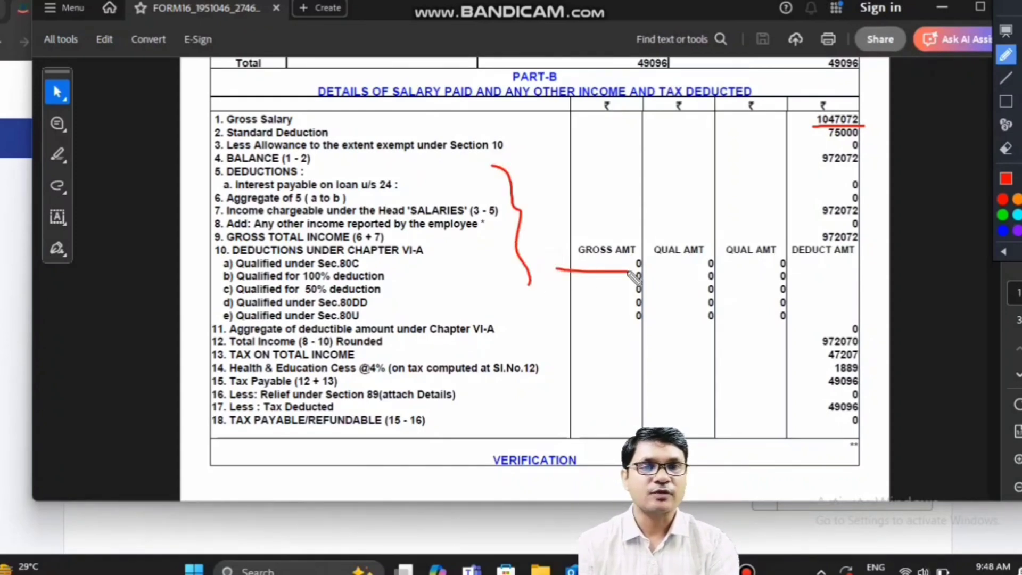
left_click_drag(717, 275, 787, 275)
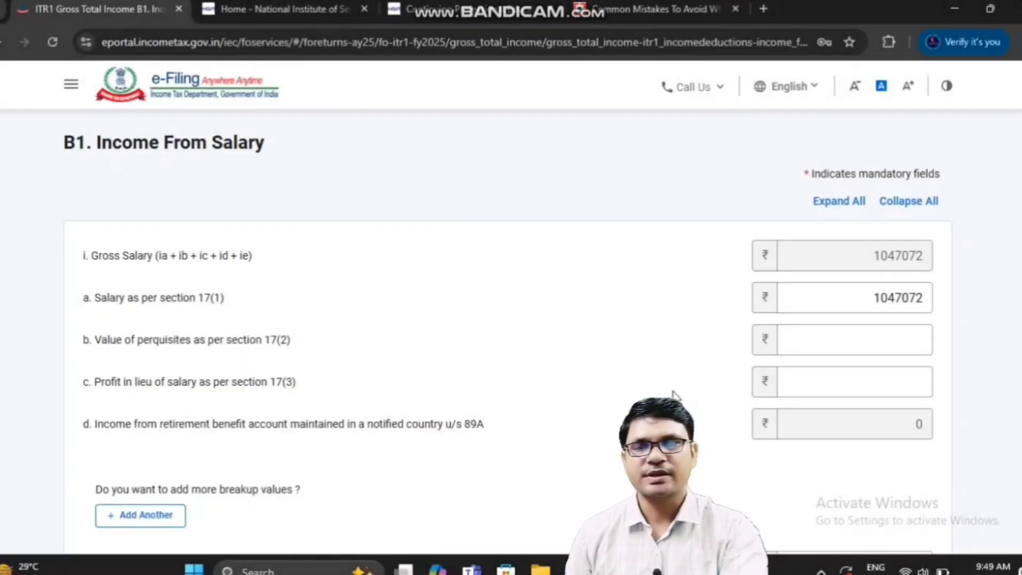
Step: Check the B1. Income From Salary breakup with 1047072 as Salary as per section 17(1) and save it
scroll(675, 396, "down", 3)
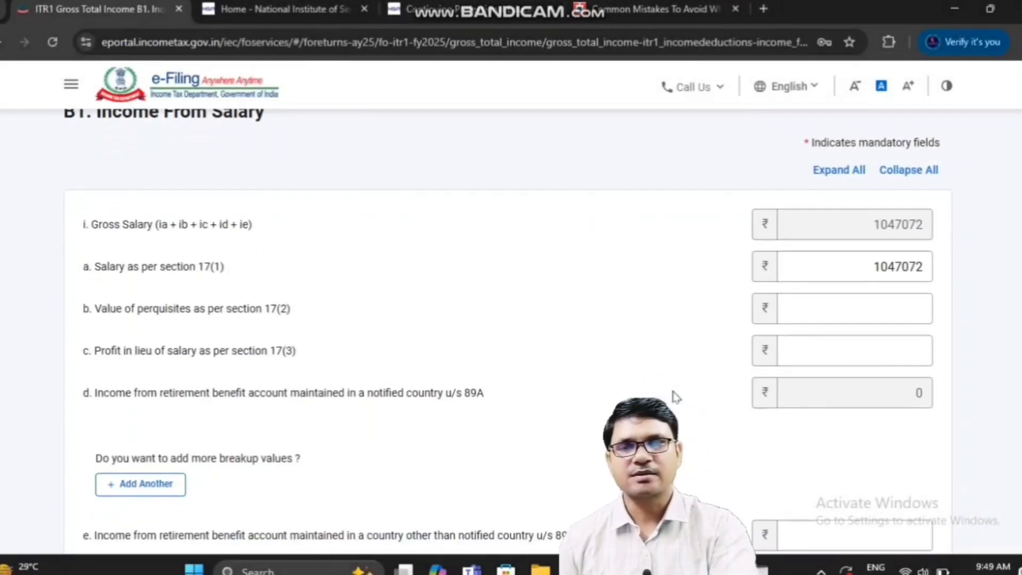
scroll(675, 396, "down", 1)
scroll(675, 396, "down", 2)
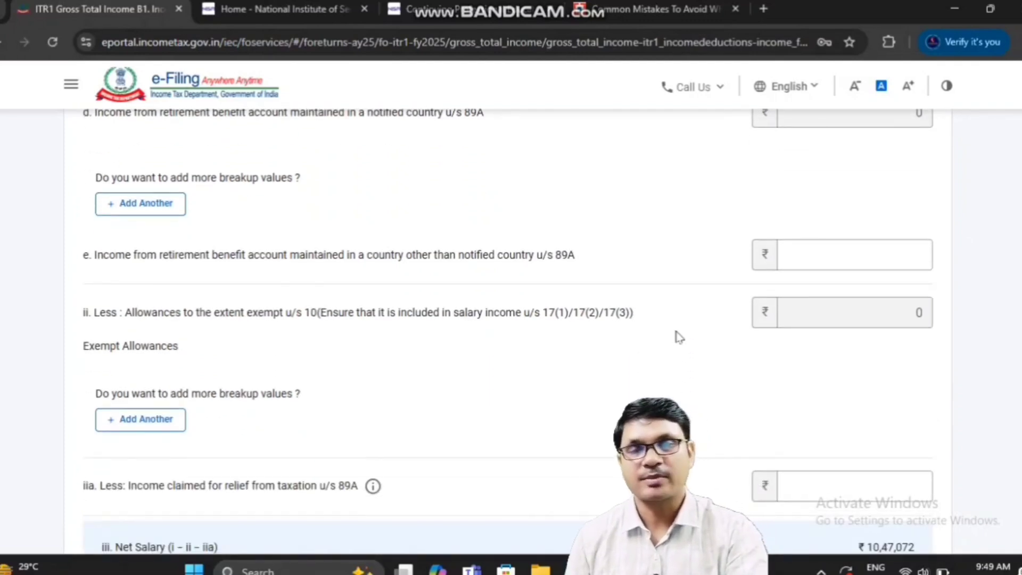
scroll(678, 337, "down", 1)
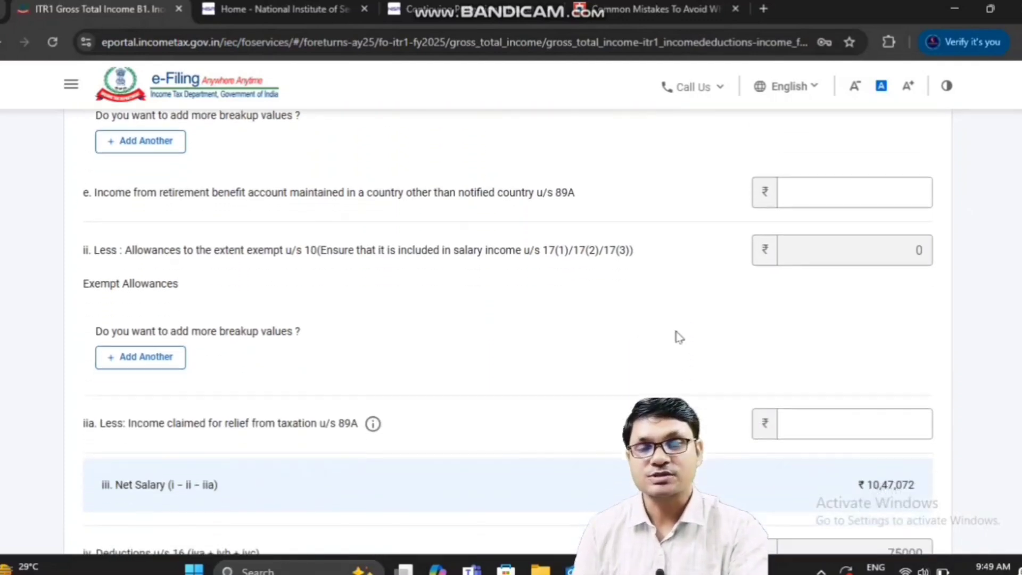
scroll(679, 337, "down", 3)
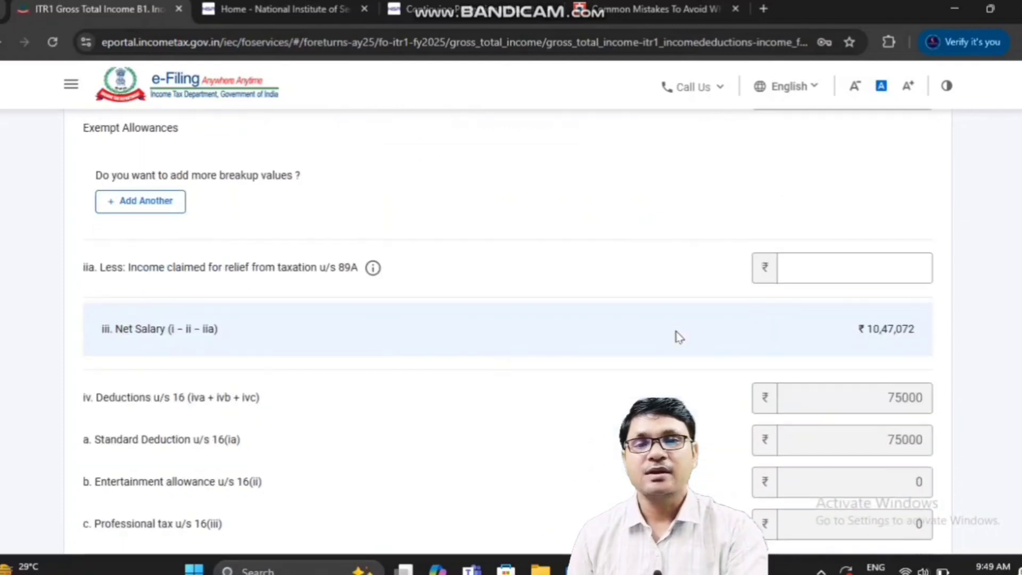
scroll(679, 337, "down", 1)
scroll(679, 336, "down", 2)
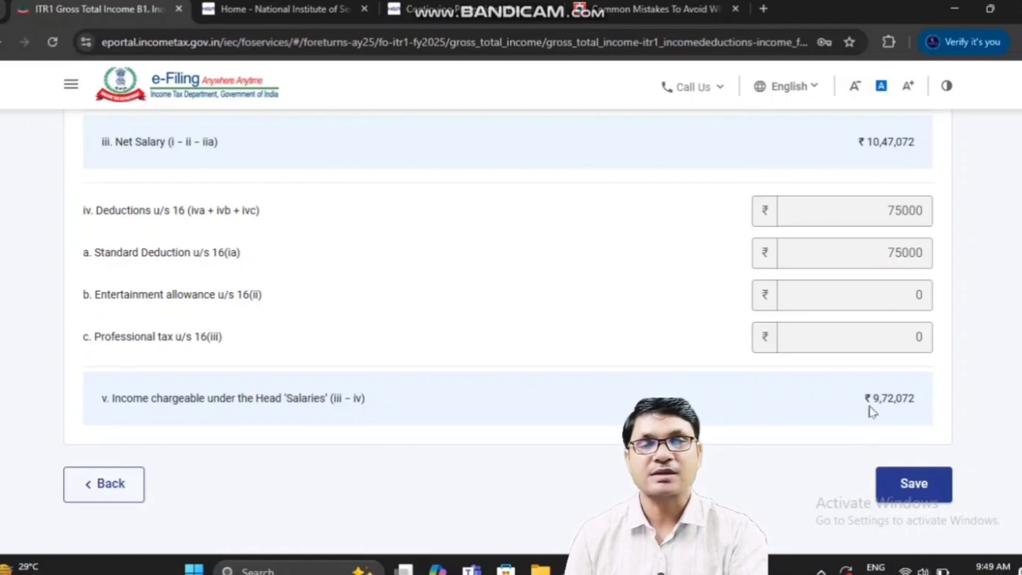
left_click(912, 483)
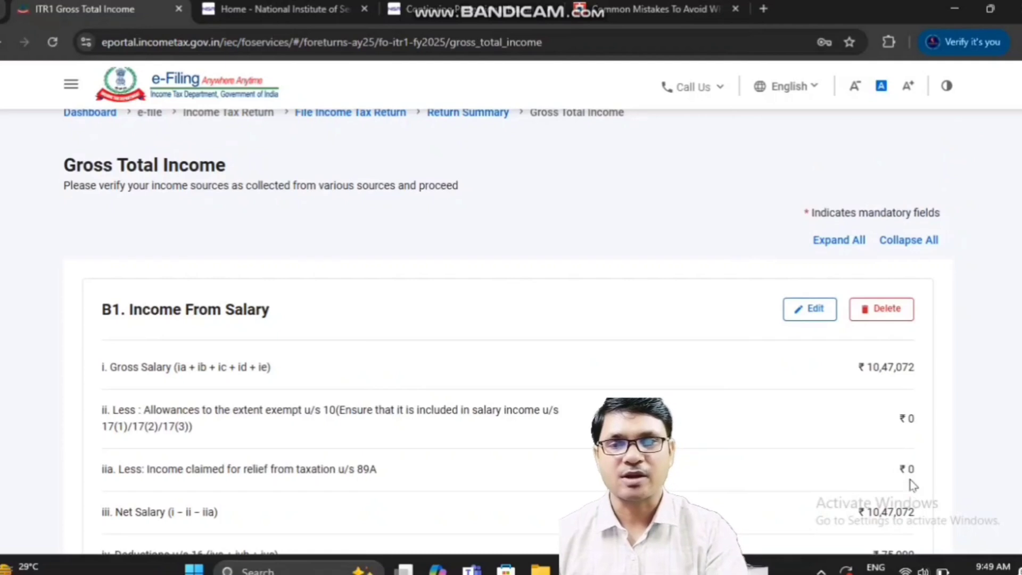
Step: Review the salary and house property figures under Gross Total Income and expand B3. Income from Other Sources
scroll(912, 484, "down", 5)
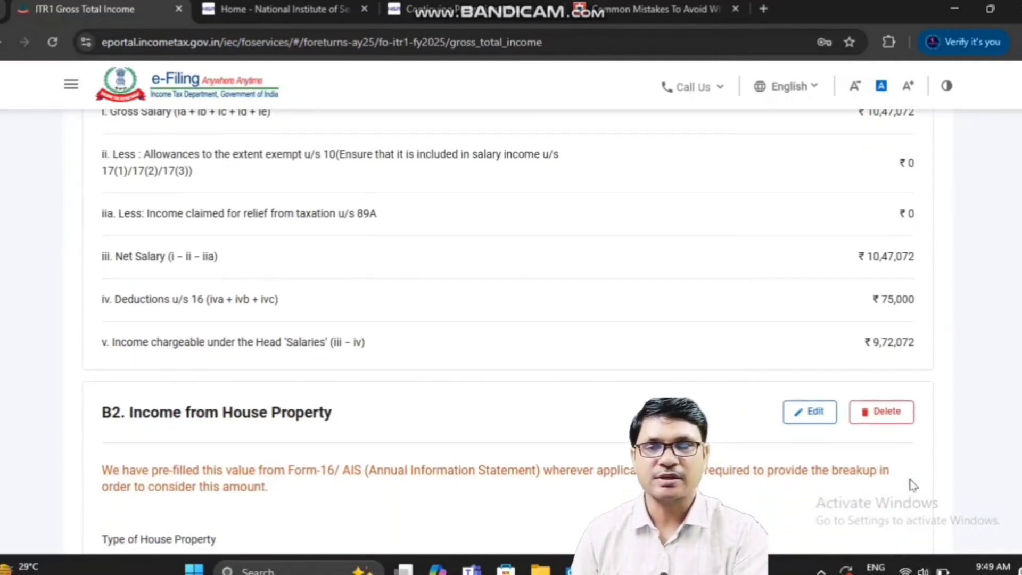
scroll(913, 484, "down", 4)
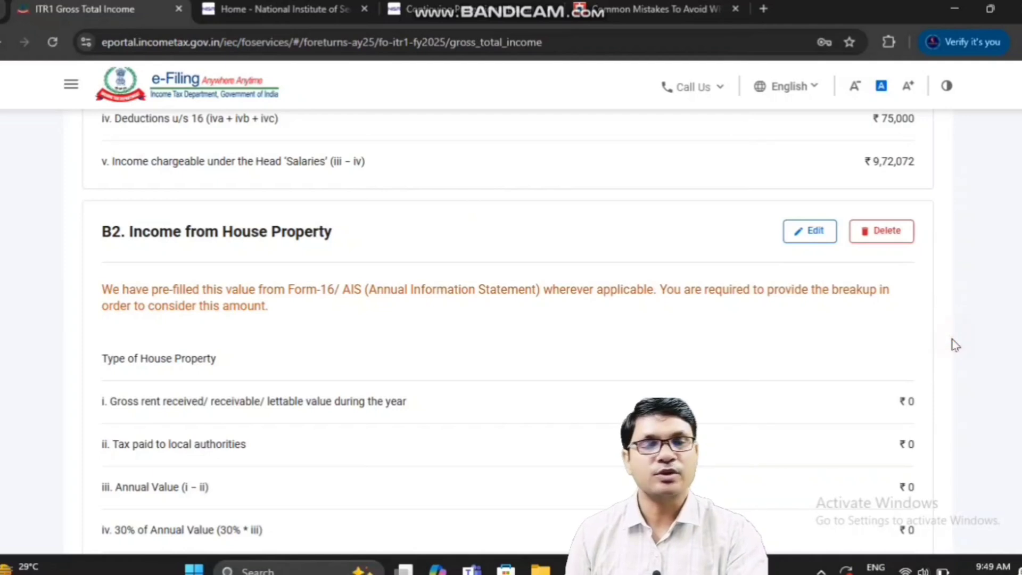
scroll(955, 345, "down", 3)
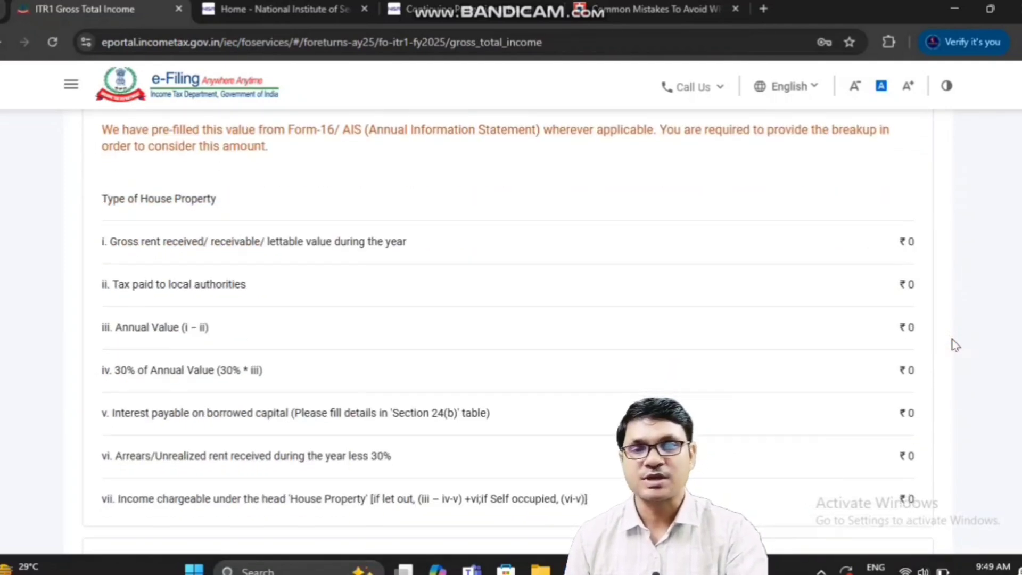
scroll(955, 345, "down", 7)
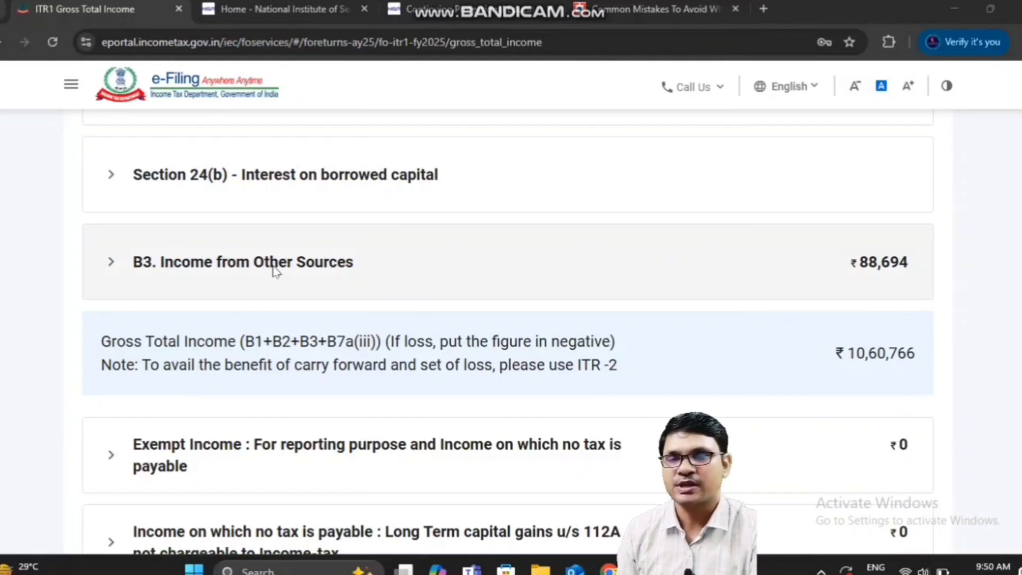
left_click(257, 268)
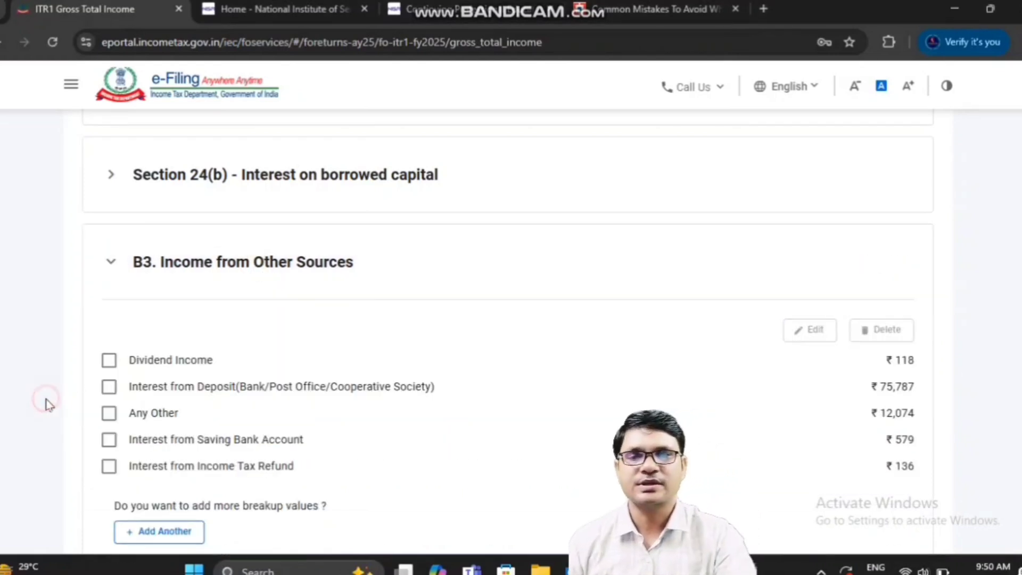
scroll(49, 406, "down", 2)
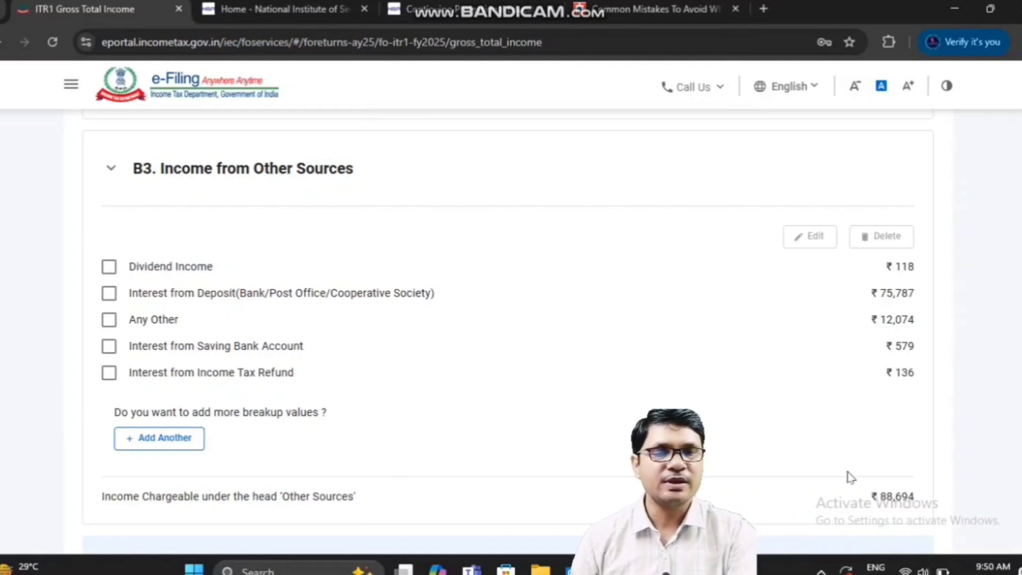
Step: Mark the dividend, deposit interest, Any Other and saving bank interest amounts in B3 with the red screen pen
key("ctrl+alt+d")
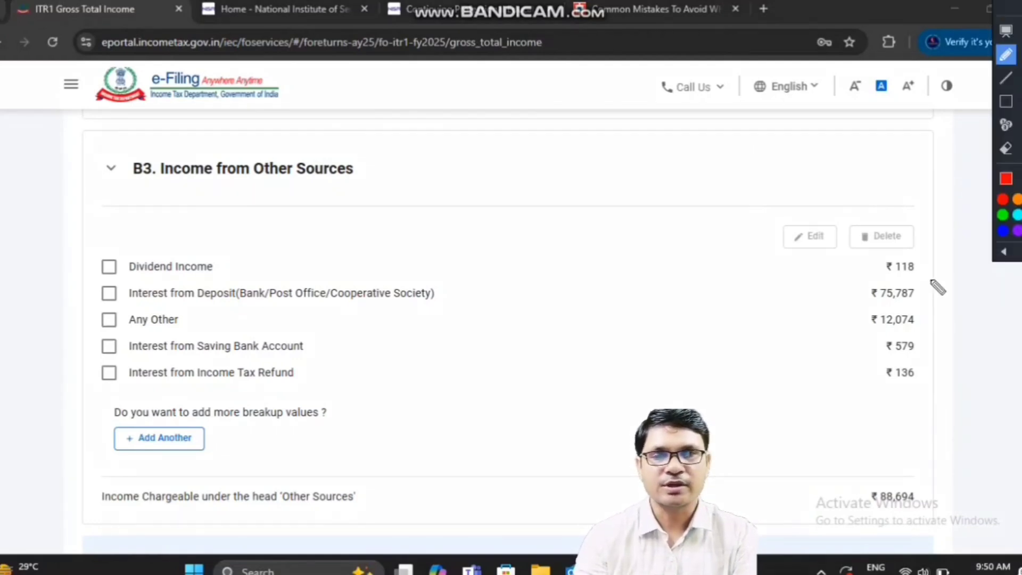
left_click_drag(925, 271, 944, 253)
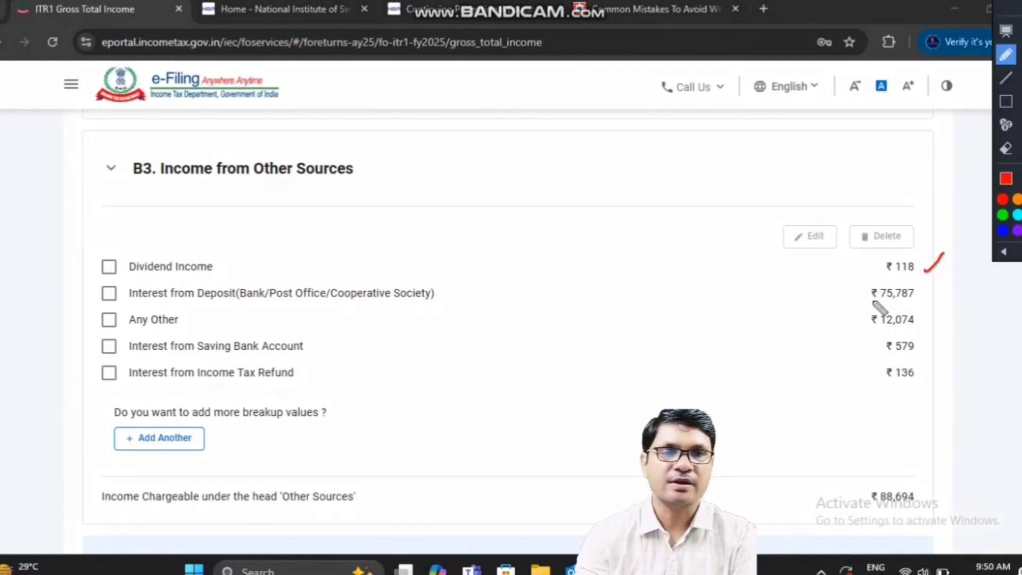
left_click_drag(873, 302, 905, 300)
left_click_drag(873, 330, 912, 329)
left_click_drag(888, 356, 910, 352)
left_click_drag(937, 254, 887, 378)
left_click_drag(930, 250, 944, 268)
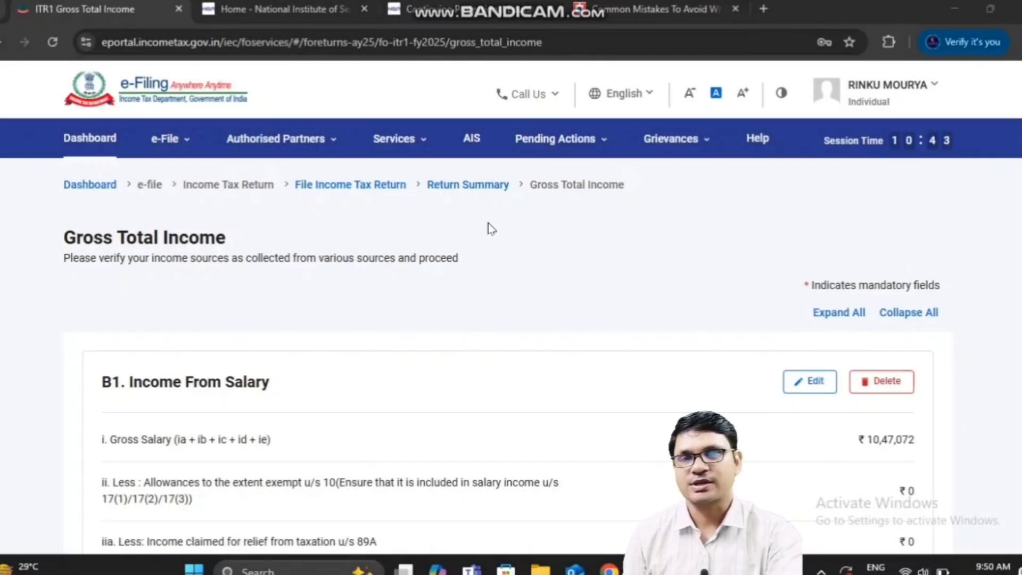
Step: Proceed to the AIS Compliance Portal and view the Taxpayer Information Summary (TIS) categories for F.Y. 2024-25
left_click(475, 140)
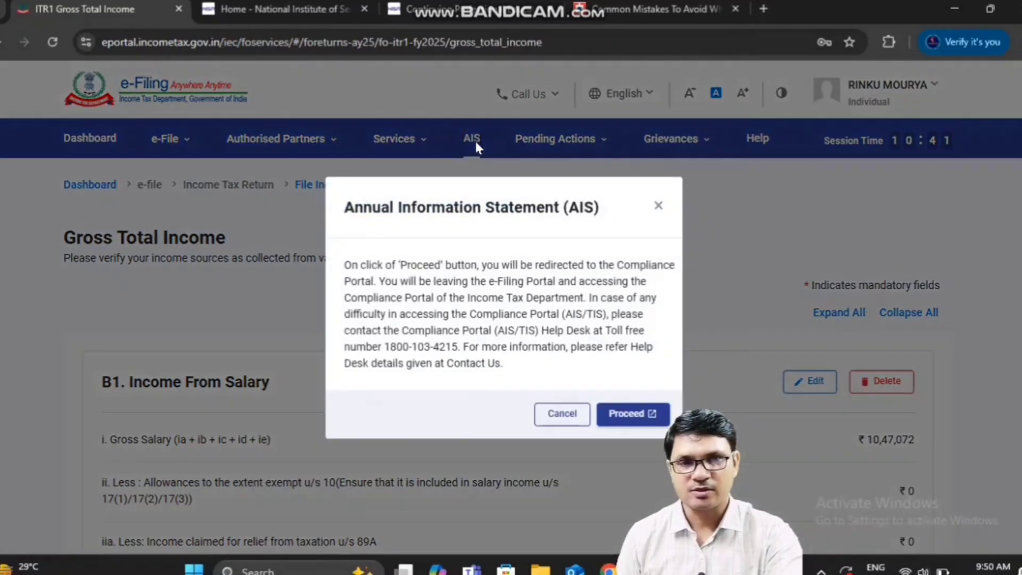
left_click(632, 420)
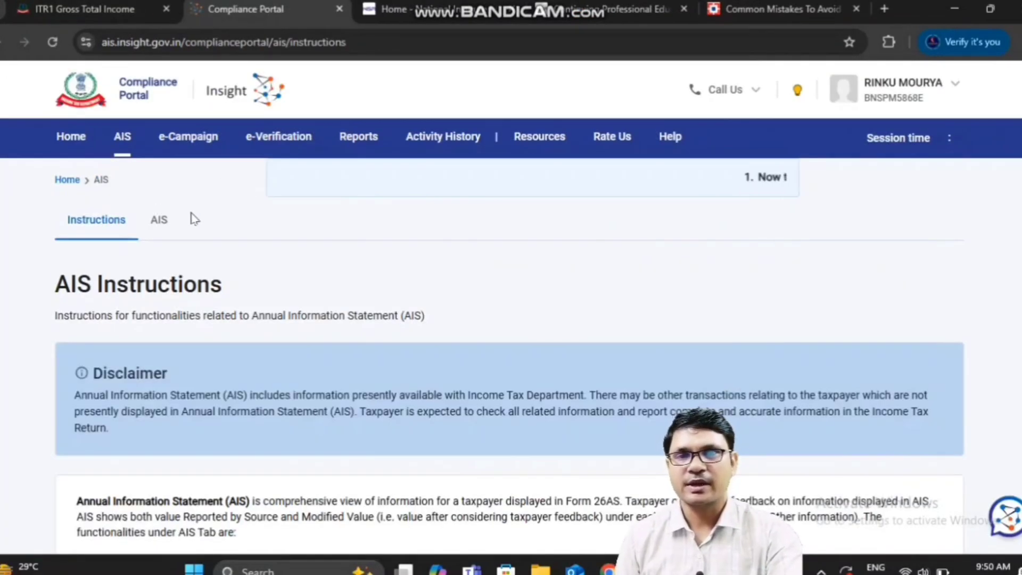
left_click(159, 239)
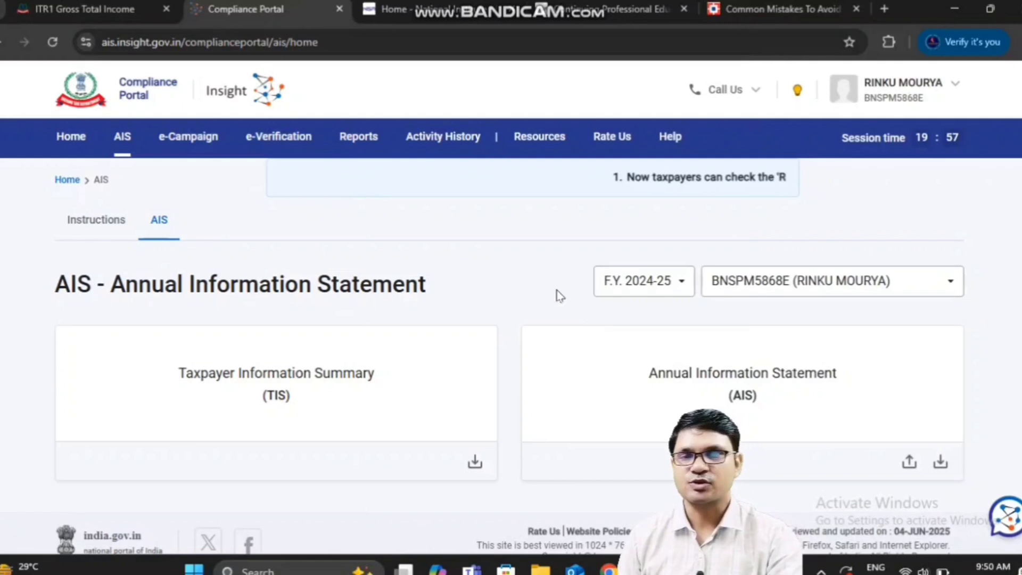
scroll(559, 296, "down", 1)
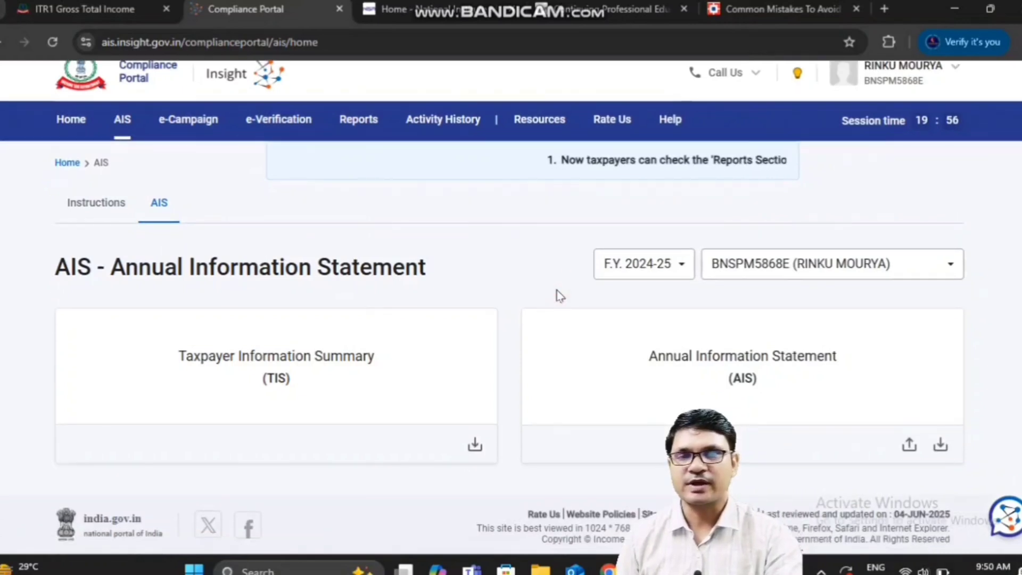
left_click(361, 357)
scroll(526, 258, "down", 8)
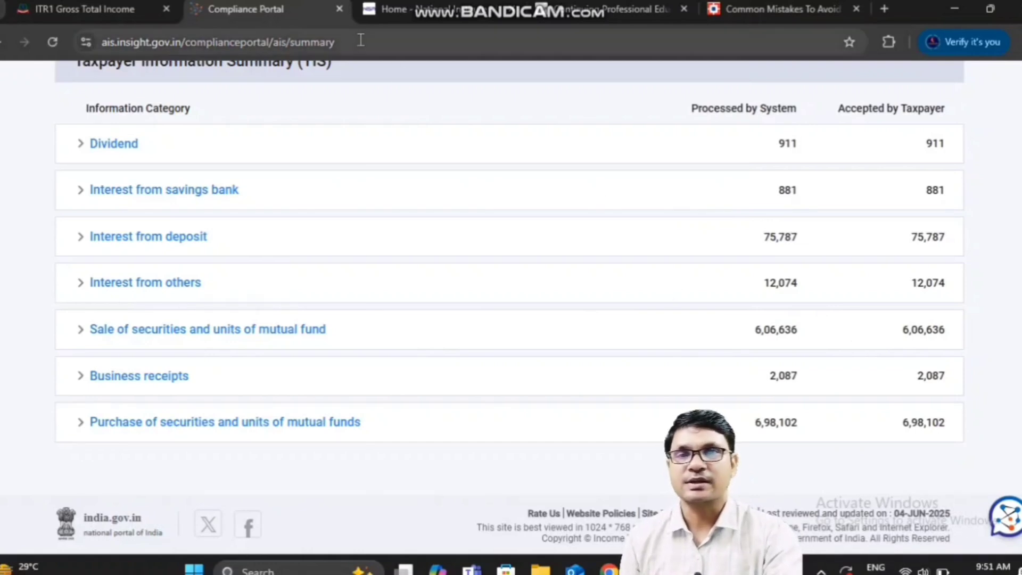
Step: Return to the ITR-1 Gross Total Income page and review the B3. Income from Other Sources amounts against the TIS
left_click(85, 9)
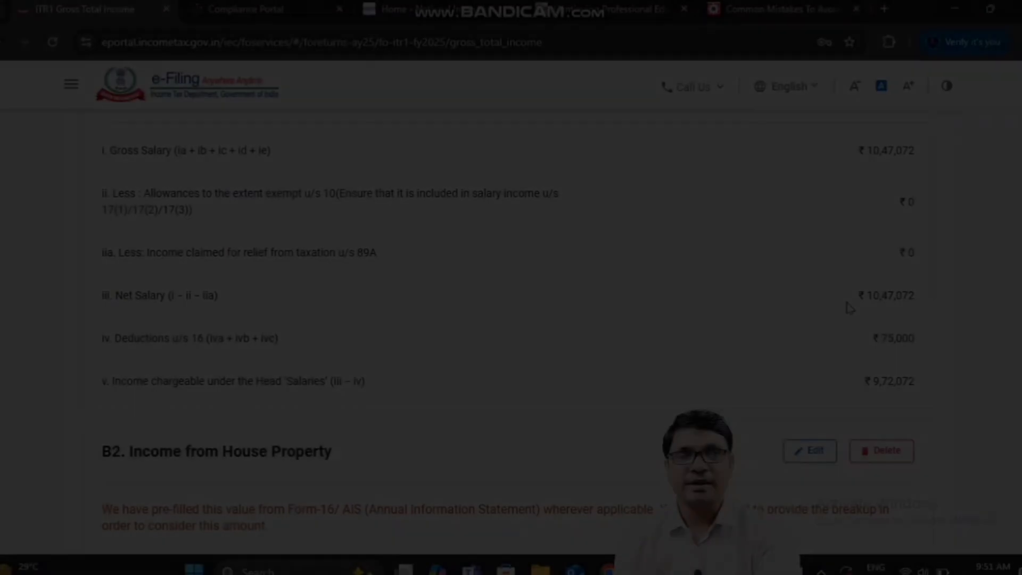
scroll(850, 306, "down", 1)
scroll(850, 308, "down", 10)
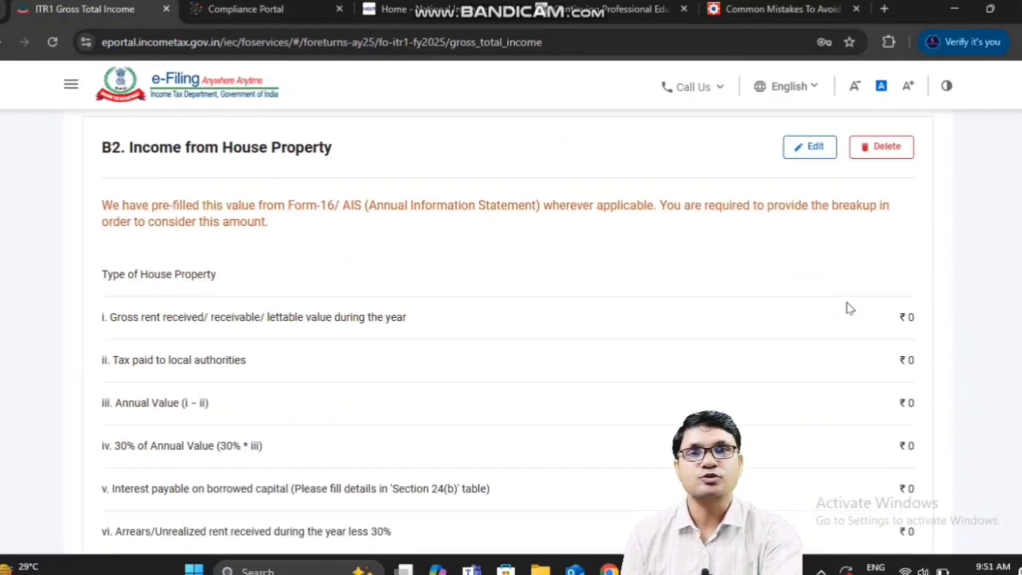
scroll(848, 310, "down", 3)
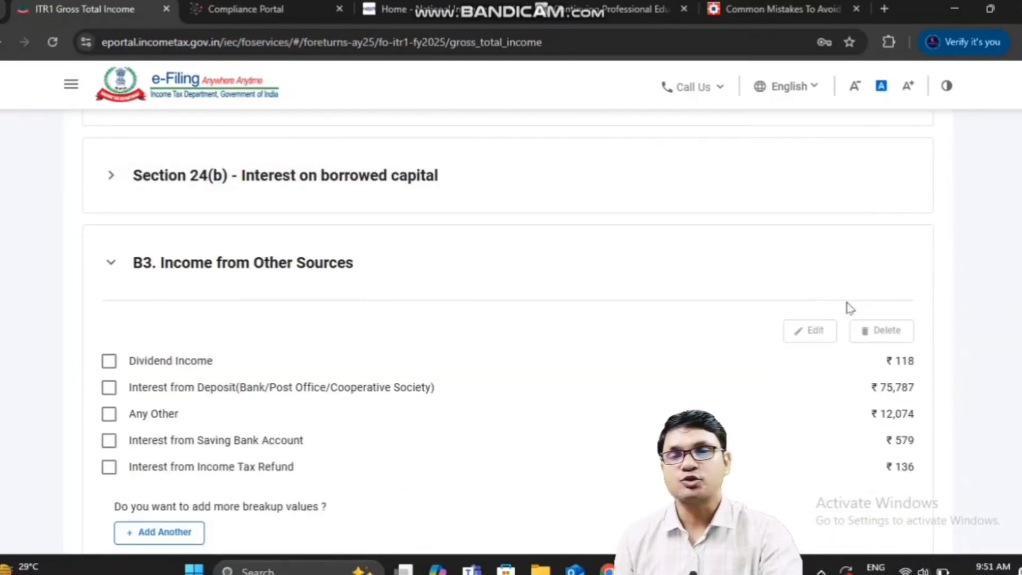
scroll(850, 308, "down", 1)
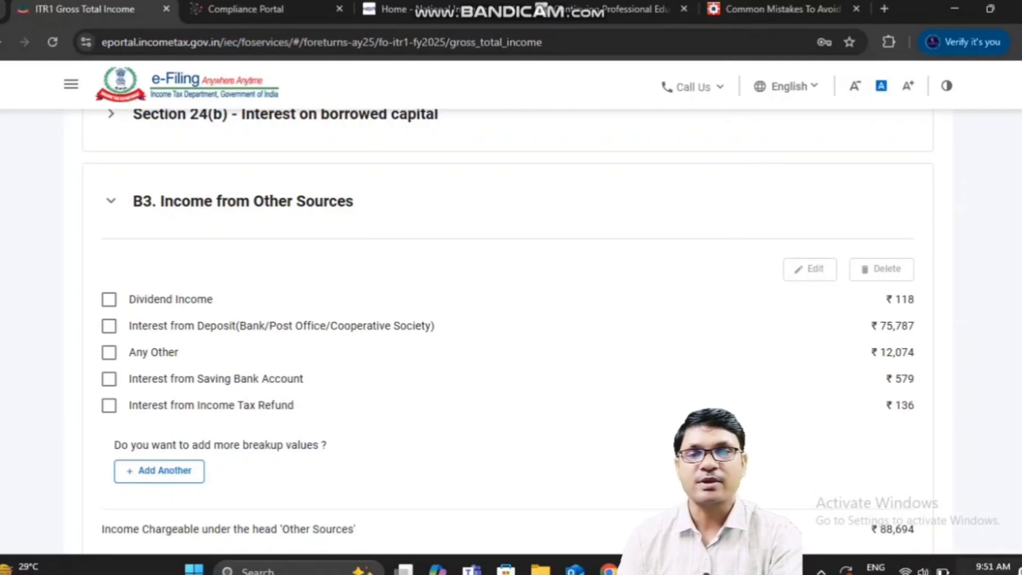
key("ctrl+alt+d")
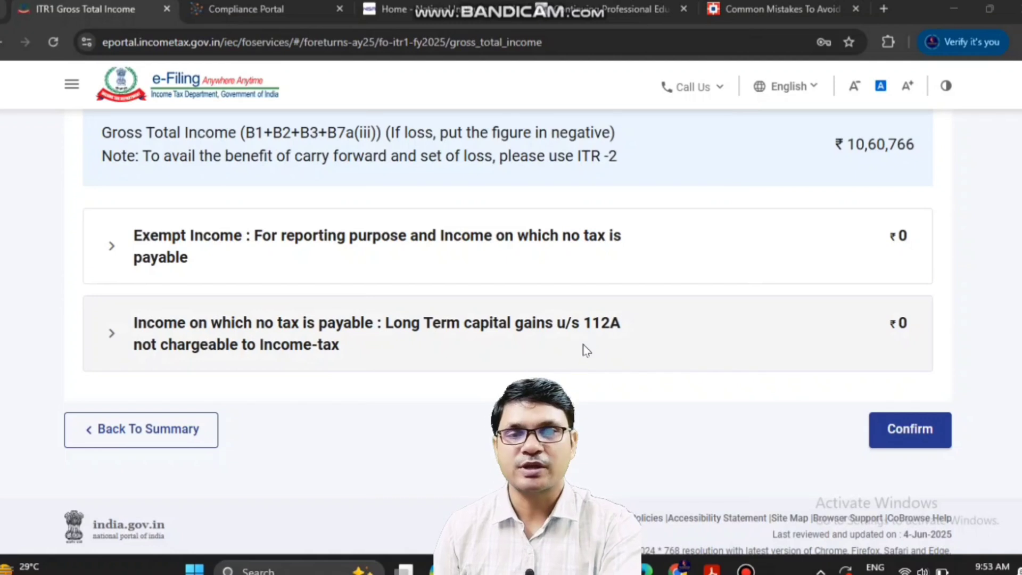
Step: Expand the Long Term capital gains u/s 112A section, leave its amounts at 0, and confirm Gross Total Income
left_click(465, 323)
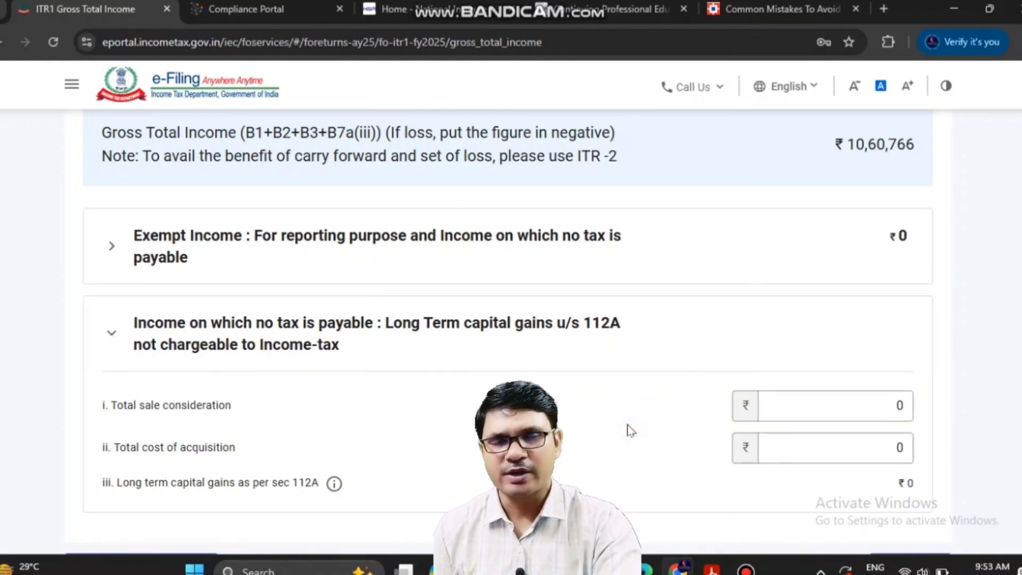
scroll(629, 430, "down", 1)
scroll(630, 430, "down", 3)
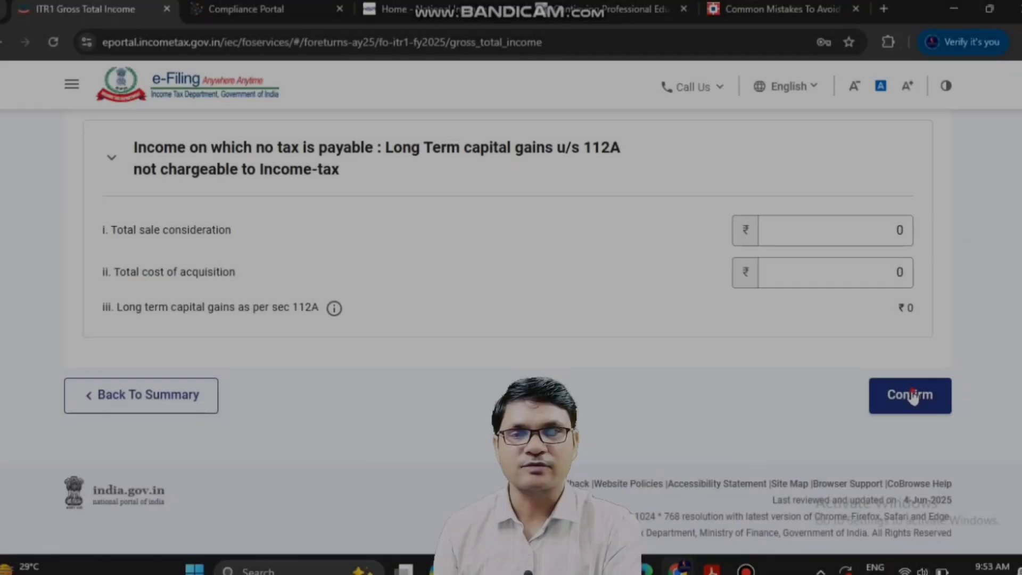
left_click(907, 394)
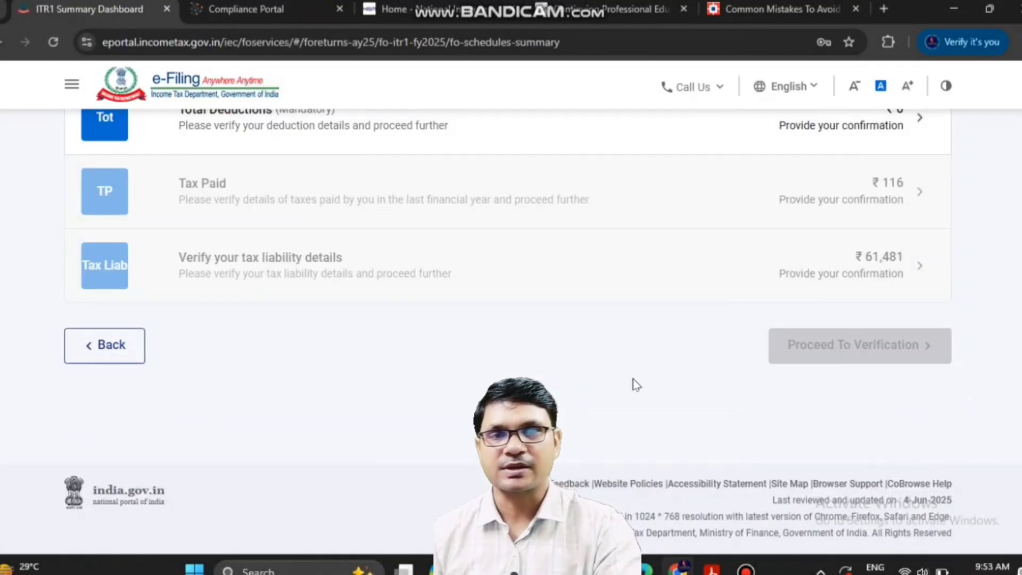
Step: Open the Total Deductions section and underline the 80CCD(2) pension scheme contribution heading with the red screen pen
scroll(634, 383, "up", 2)
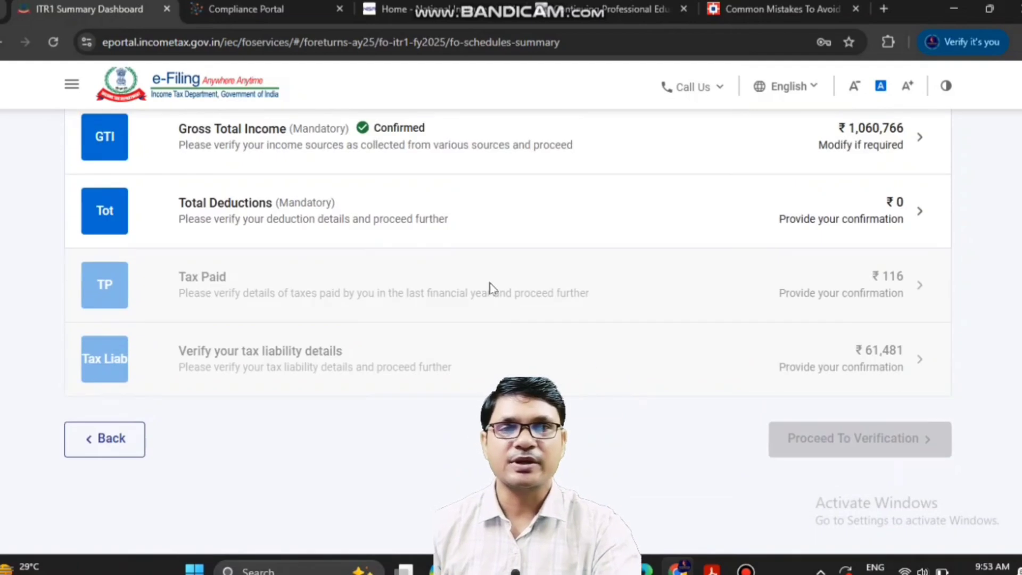
left_click(442, 206)
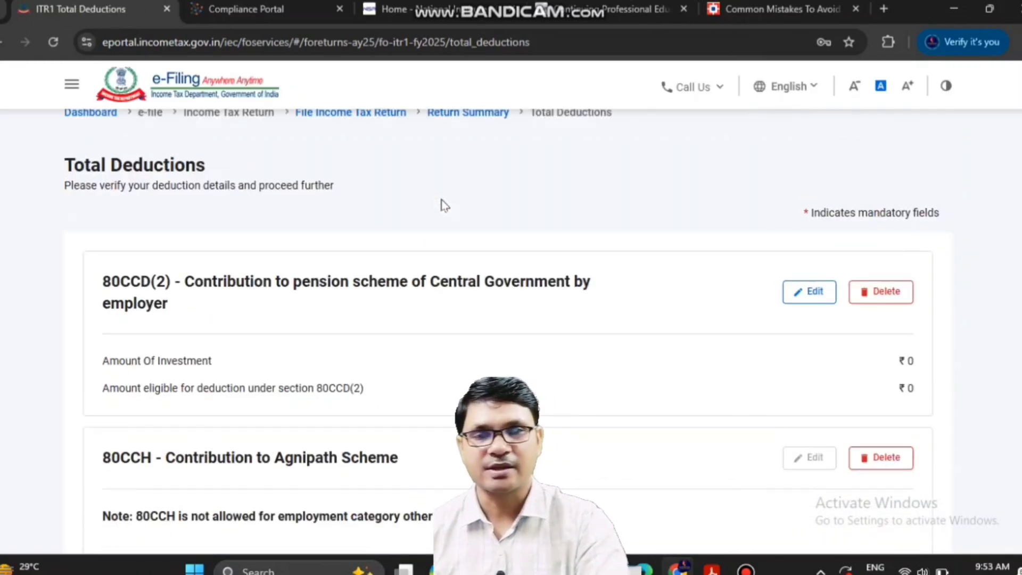
scroll(445, 206, "down", 2)
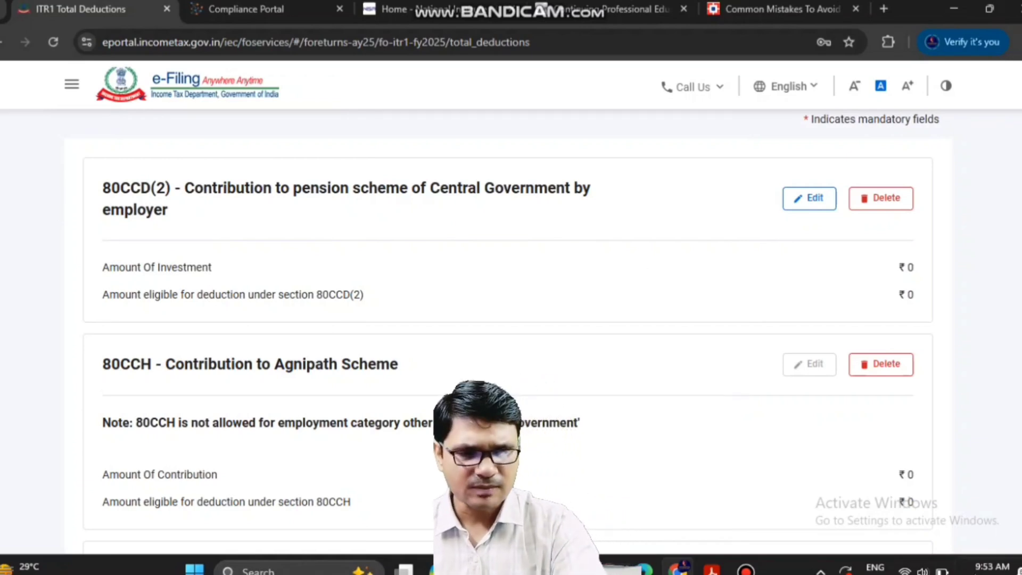
key("ctrl+alt+d")
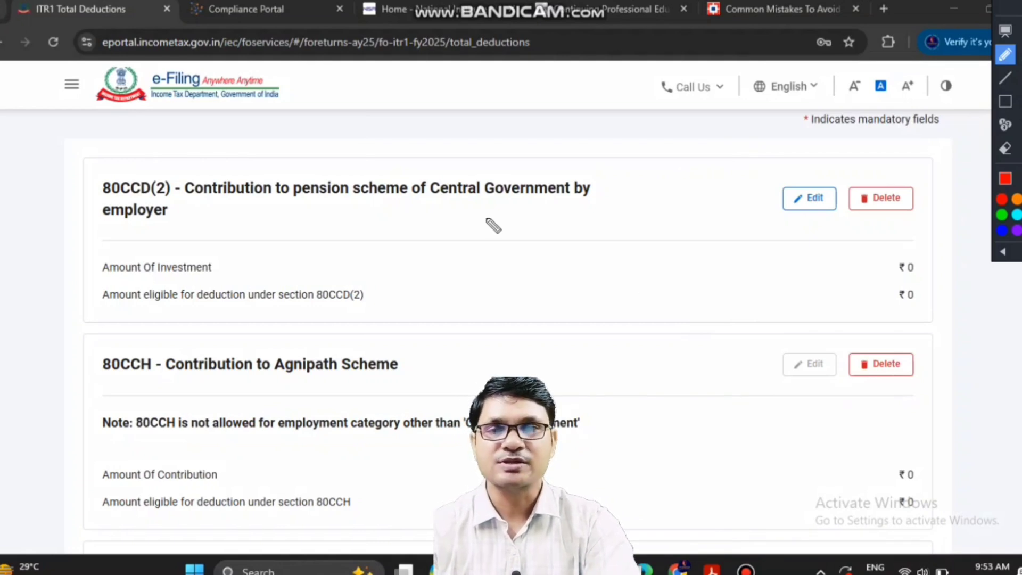
left_click_drag(195, 203, 302, 211)
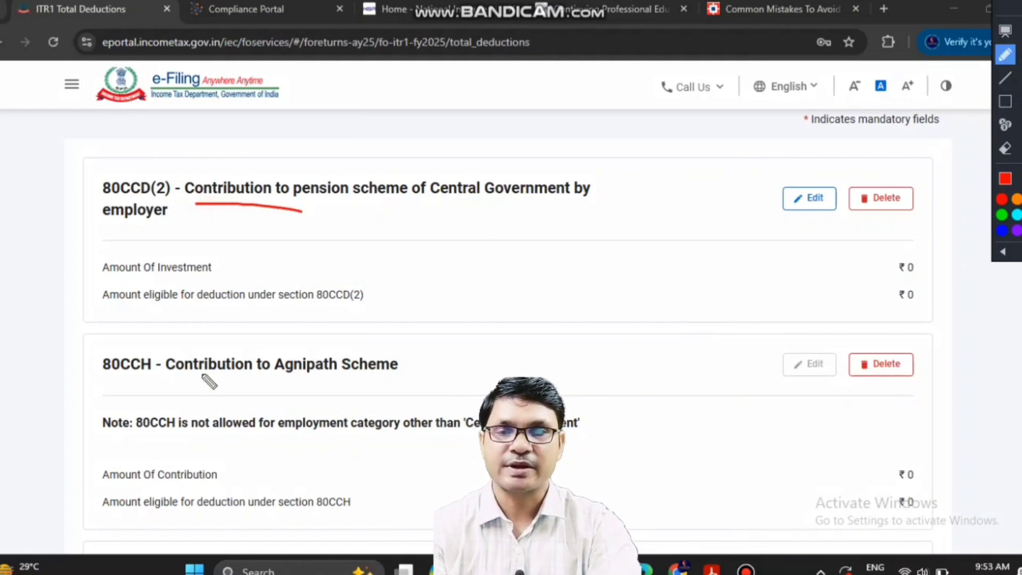
Step: Underline the 80CCH Agnipath Scheme heading in red, then confirm Total Deductions with all amounts left at 0
left_click_drag(152, 381, 232, 382)
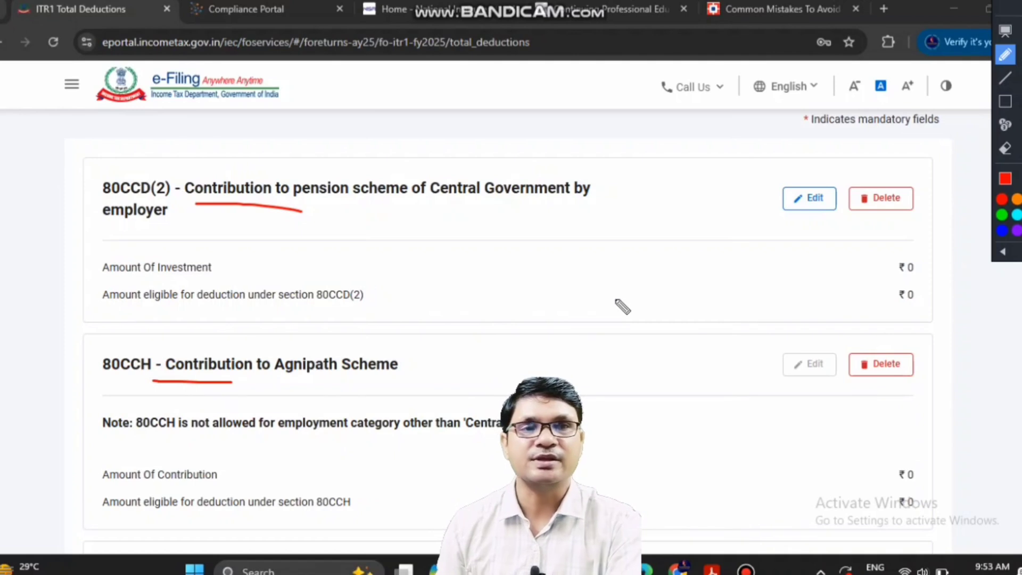
left_click(1001, 33)
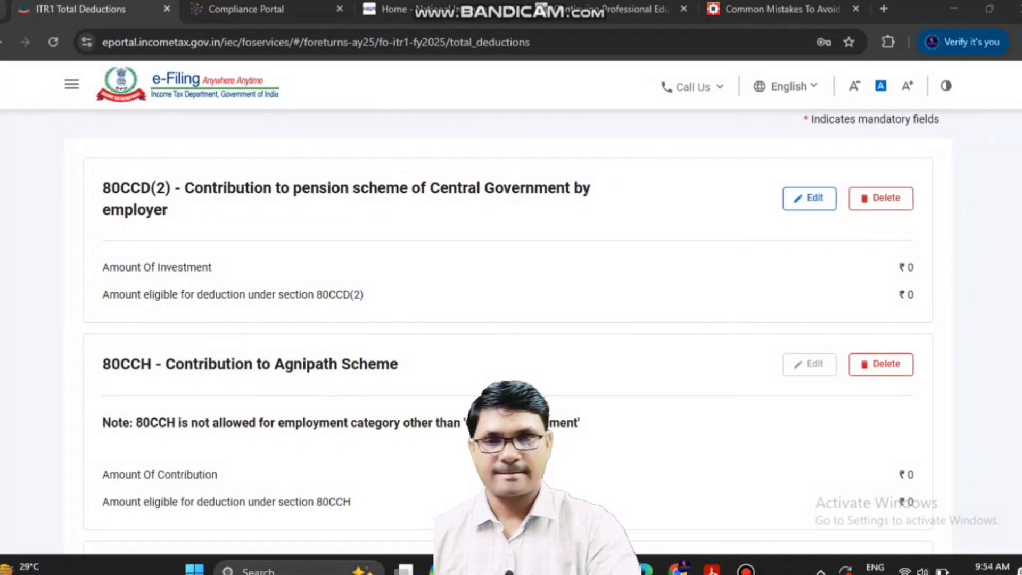
scroll(958, 245, "down", 5)
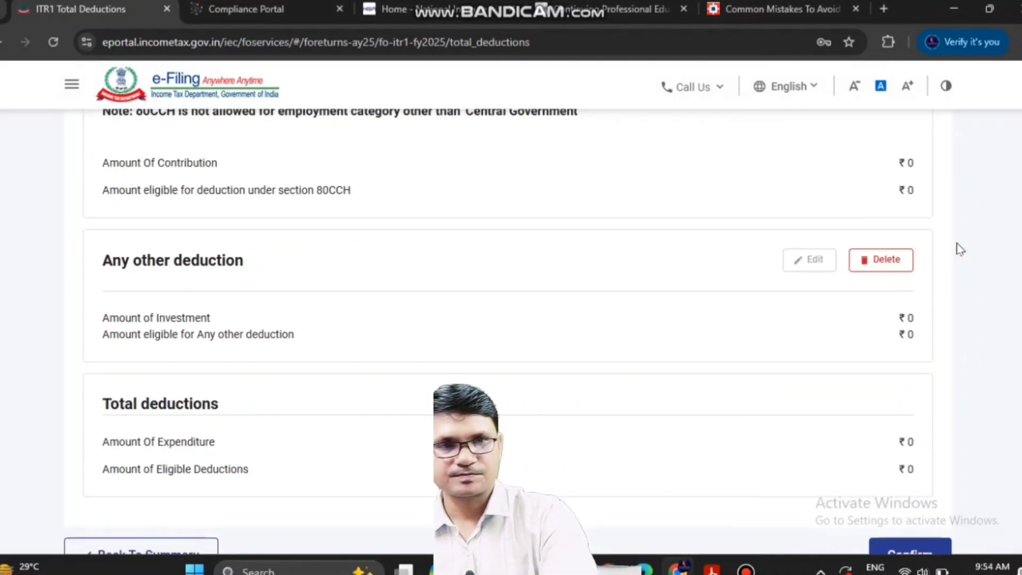
scroll(960, 248, "up", 2)
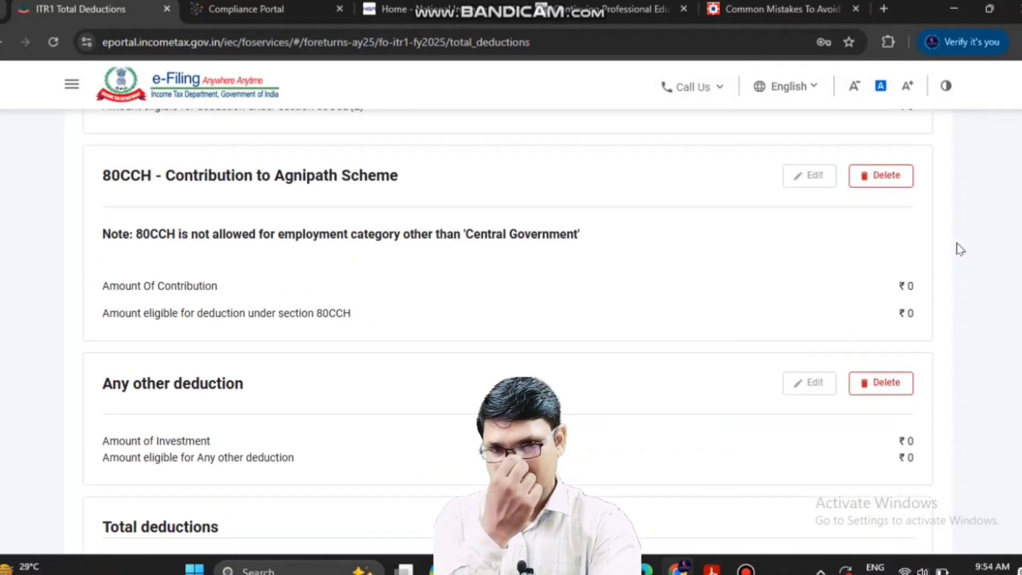
scroll(960, 249, "up", 3)
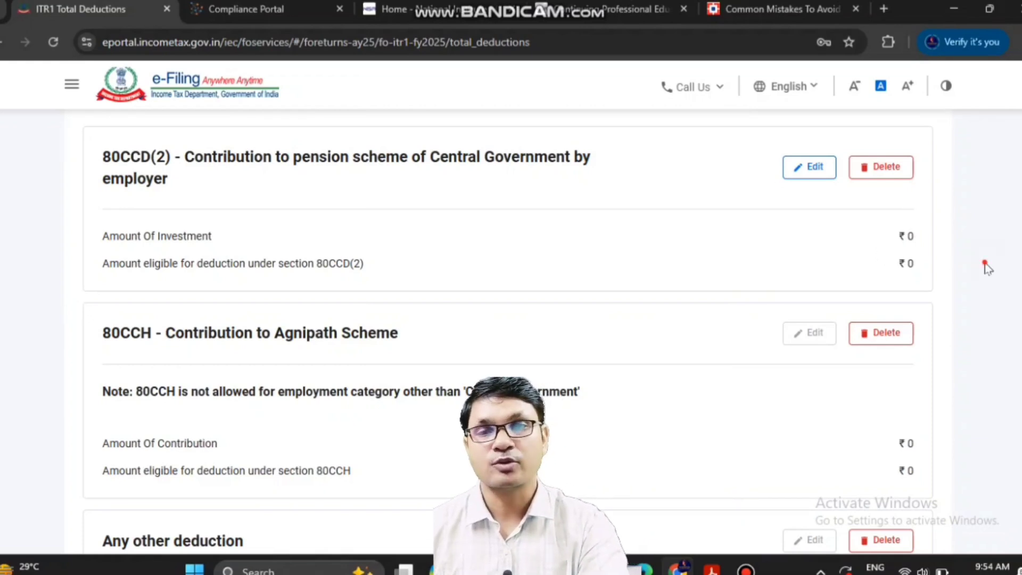
scroll(988, 268, "down", 8)
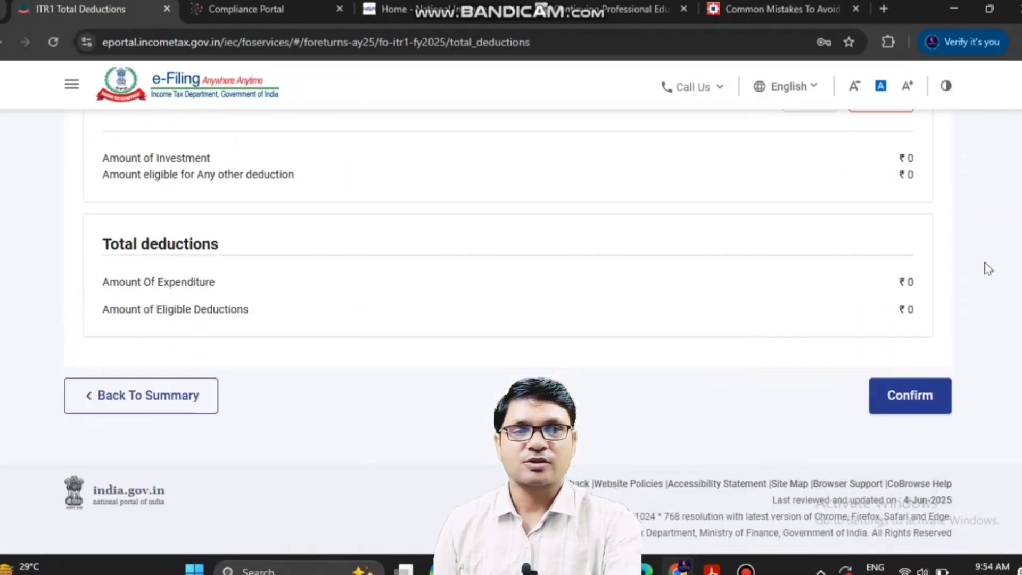
left_click(909, 395)
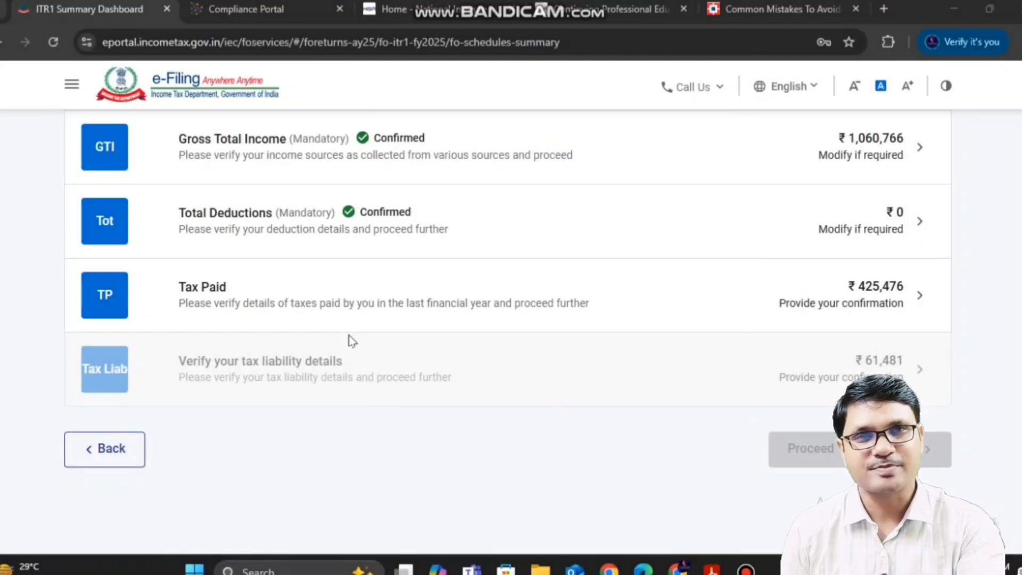
Step: Open the Tax Paid section and mark its list of TDS and TCS schedules with the red screen pen
left_click(379, 306)
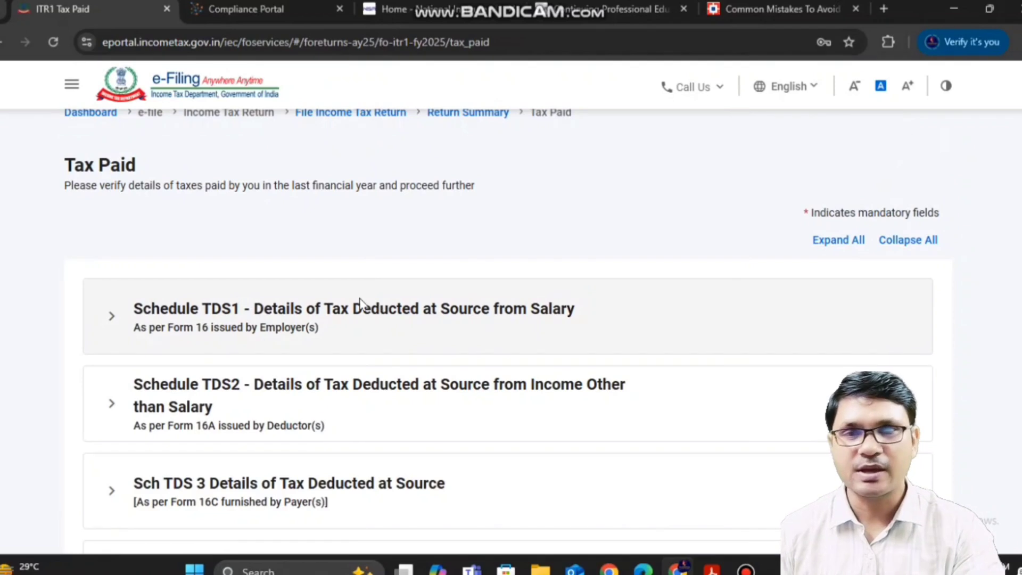
scroll(273, 217, "down", 3)
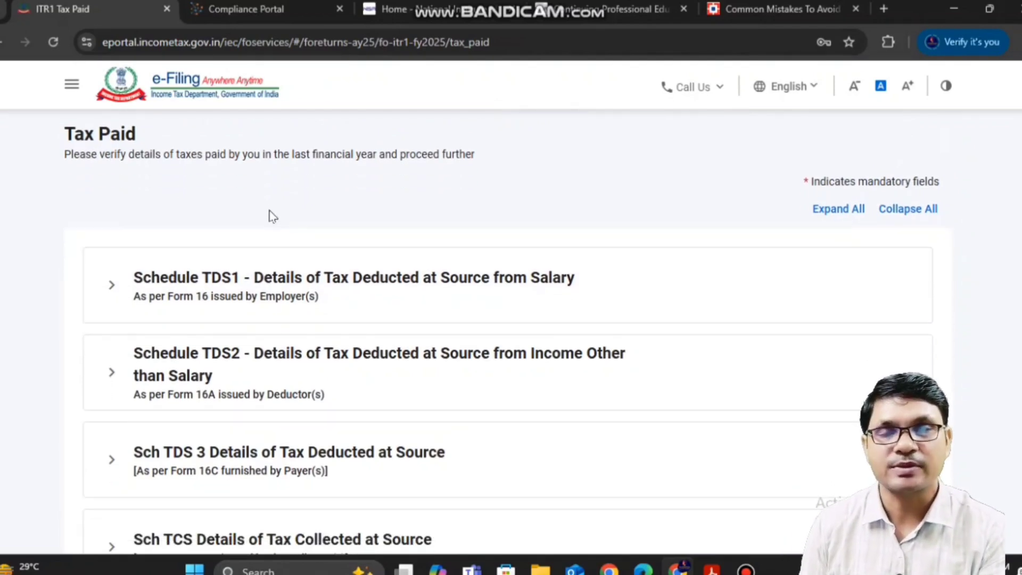
scroll(272, 217, "up", 2)
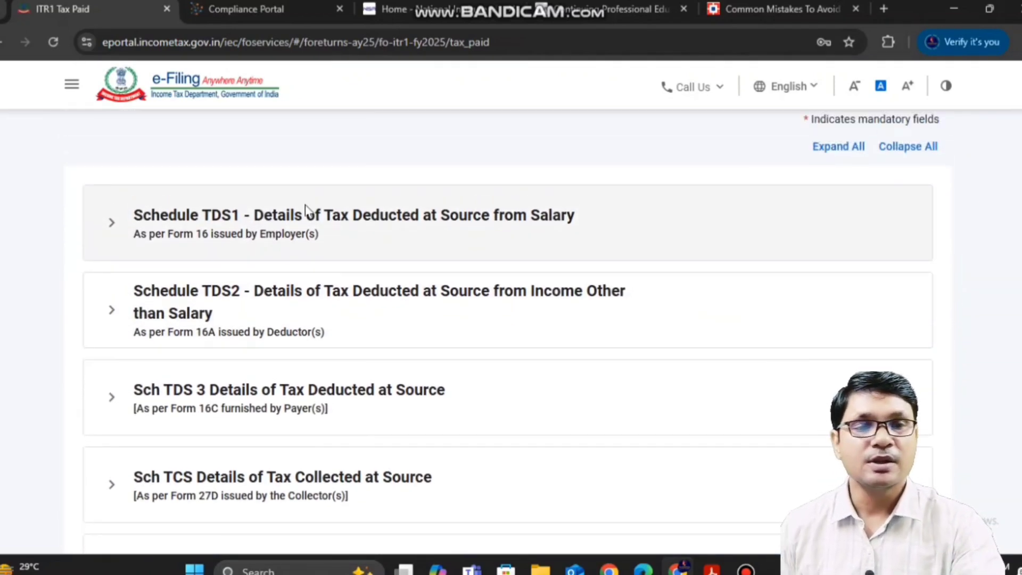
key("ctrl+alt+d")
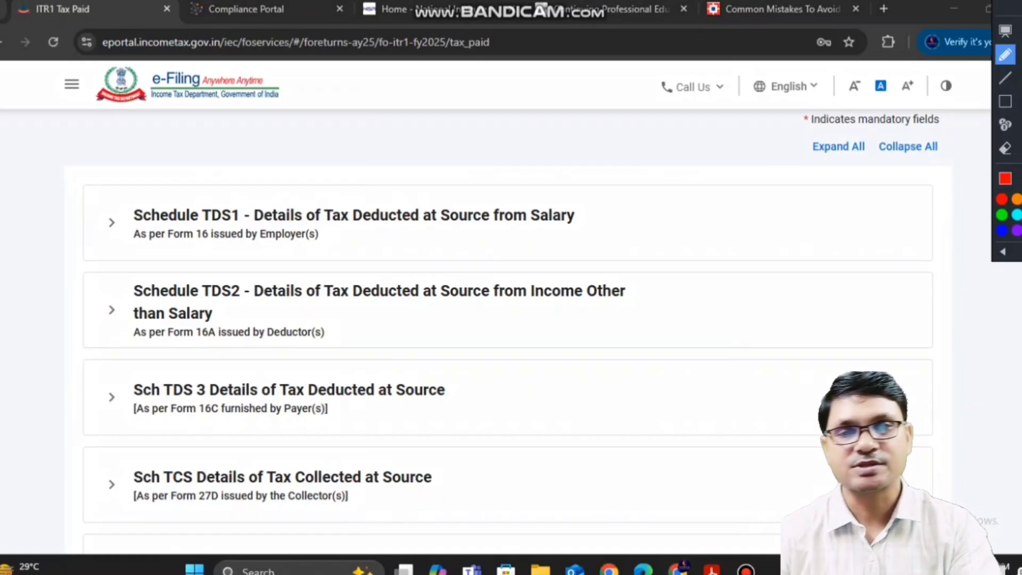
mouse_move(627, 175)
left_mouse_down()
mouse_move(689, 305)
mouse_move(491, 518)
mouse_move(473, 513)
left_mouse_up()
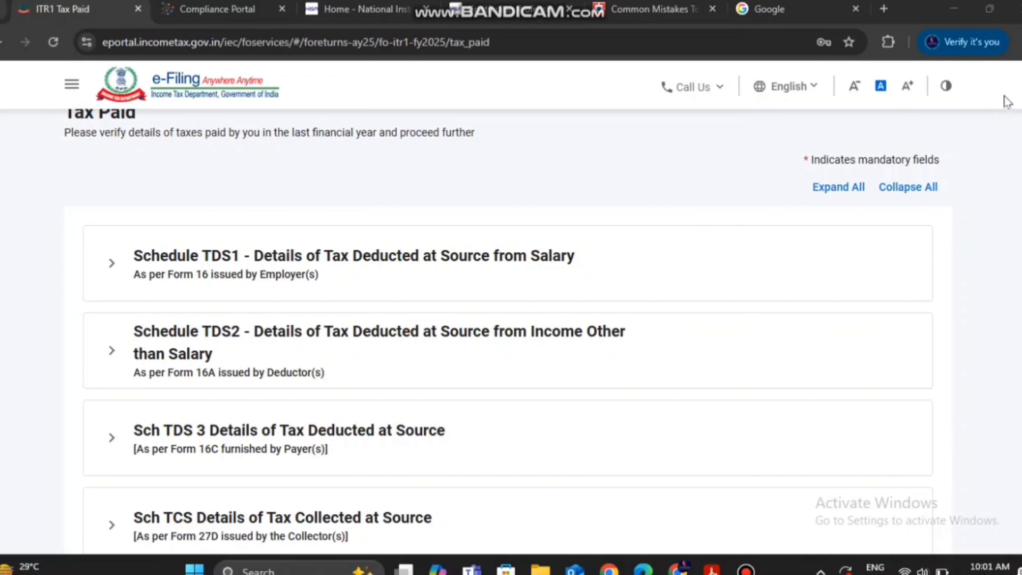
Step: Request Form 26AS from the e-Filing portal and accept the disclaimer to be redirected to the TDS-CPC website
scroll(490, 251, "up", 3)
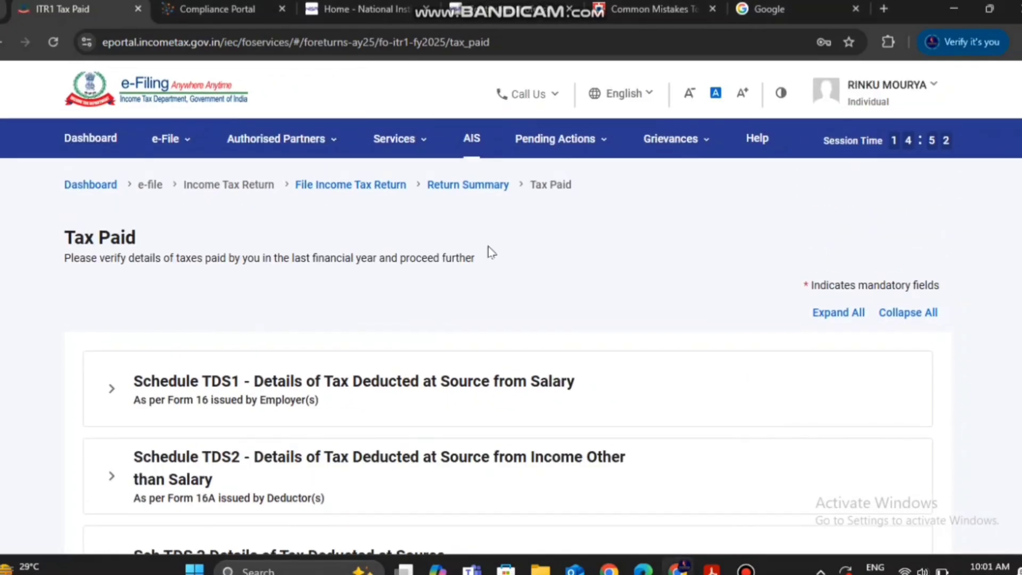
mouse_move(187, 148)
mouse_move(298, 187)
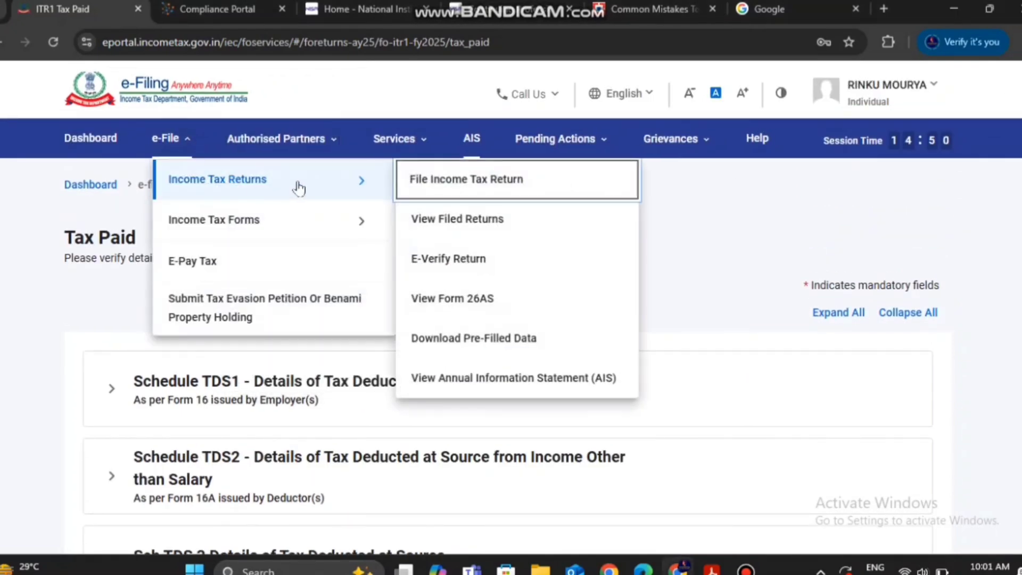
left_click(451, 295)
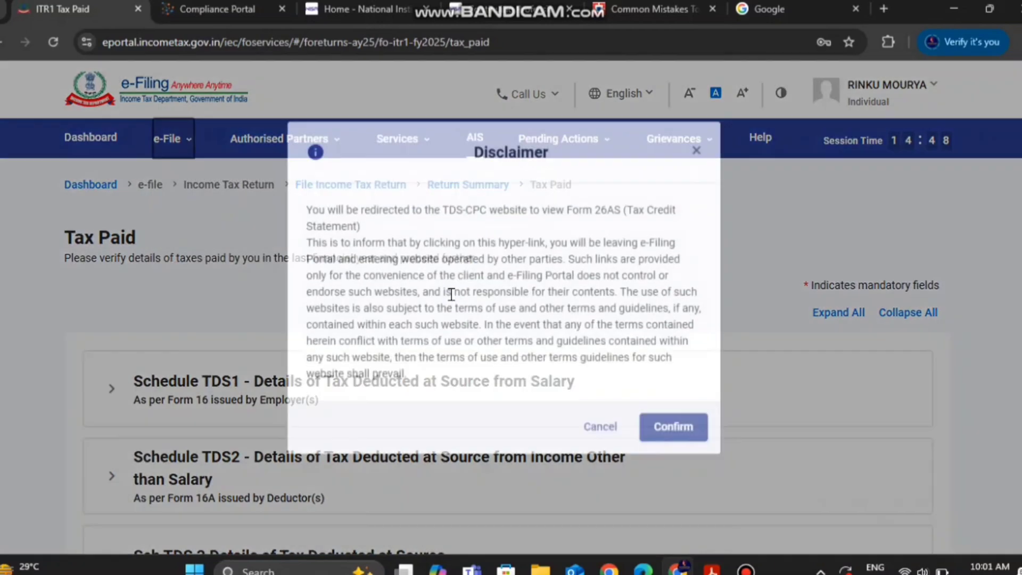
left_click(672, 446)
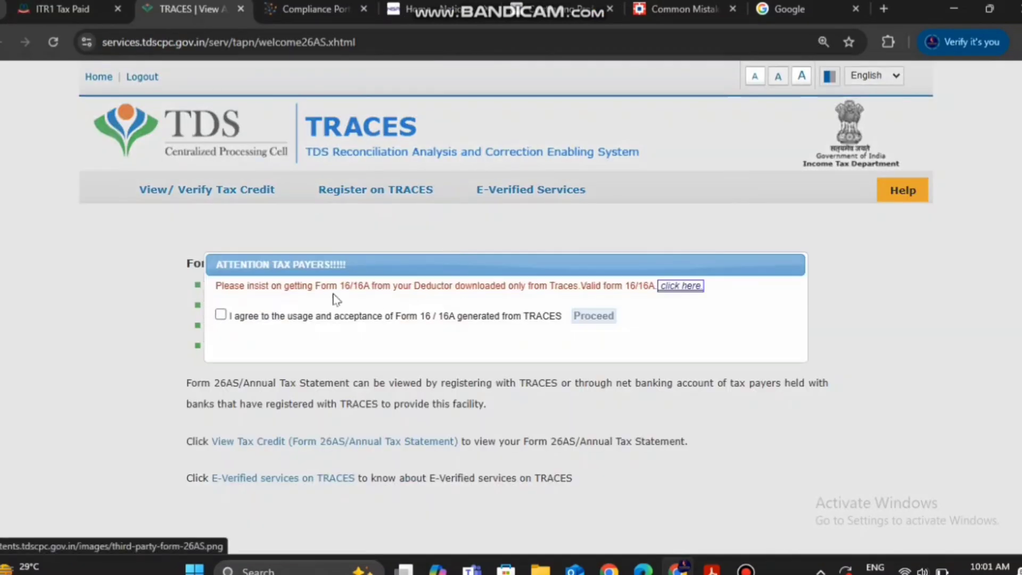
Step: Agree to the usage of Form 16/16A generated from TRACES and proceed to View Tax Credit (Form 26AS/Annual Tax Statement)
left_click(220, 315)
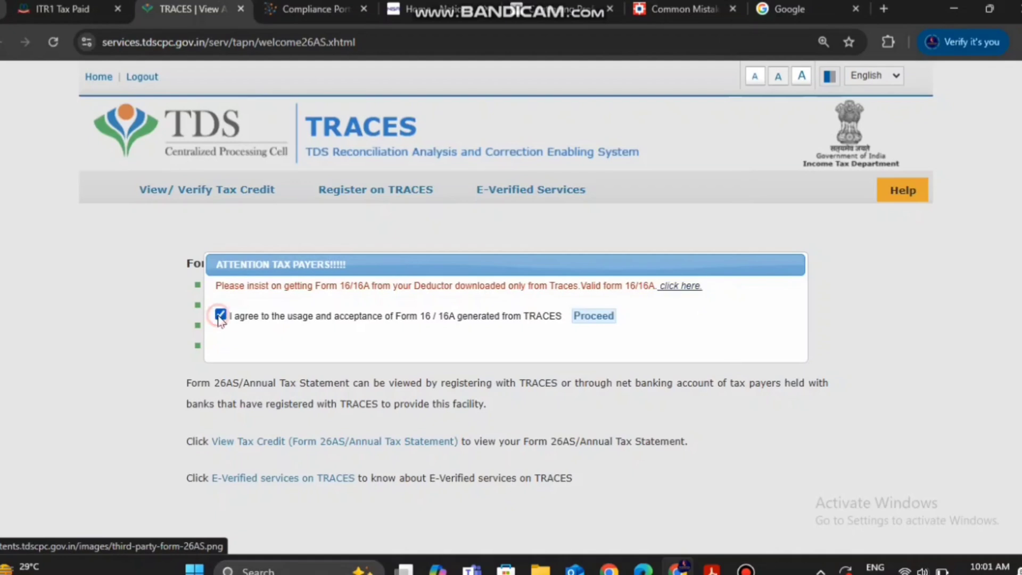
left_click(579, 316)
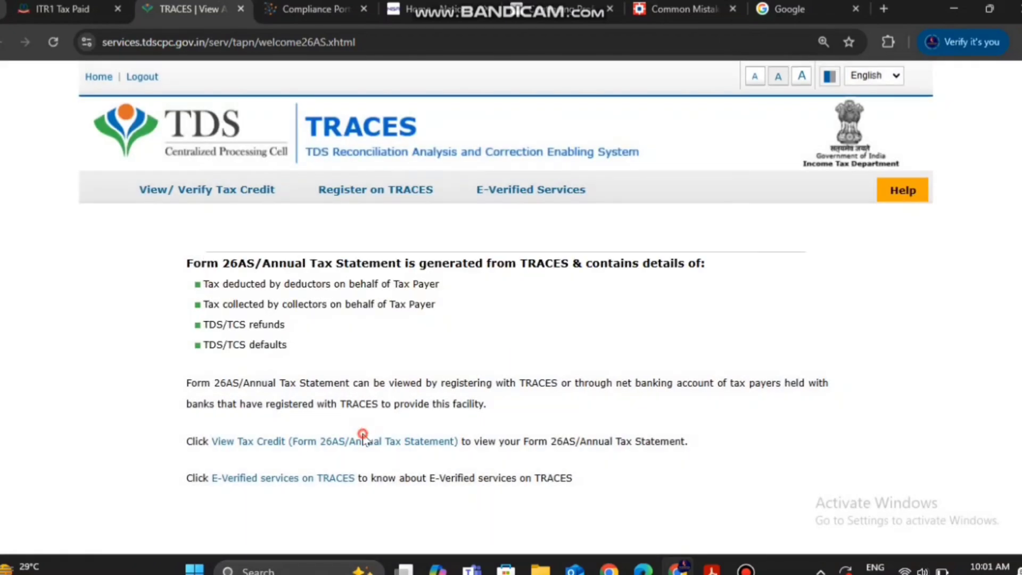
left_click(364, 440)
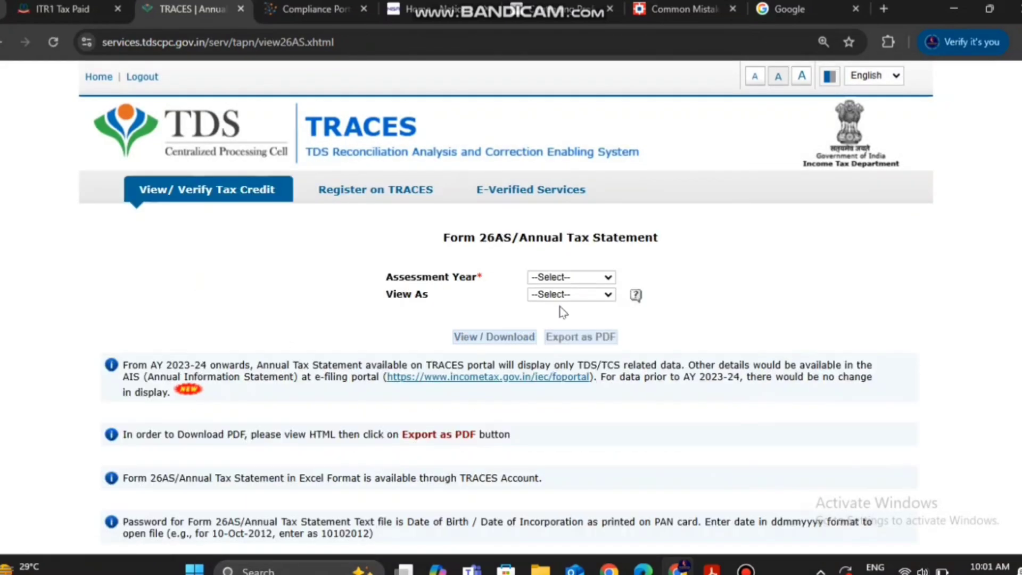
Step: Display Form 26AS for assessment year 2025-26 as HTML and review the deductors and their tax deducted and deposited amounts
left_click(590, 276)
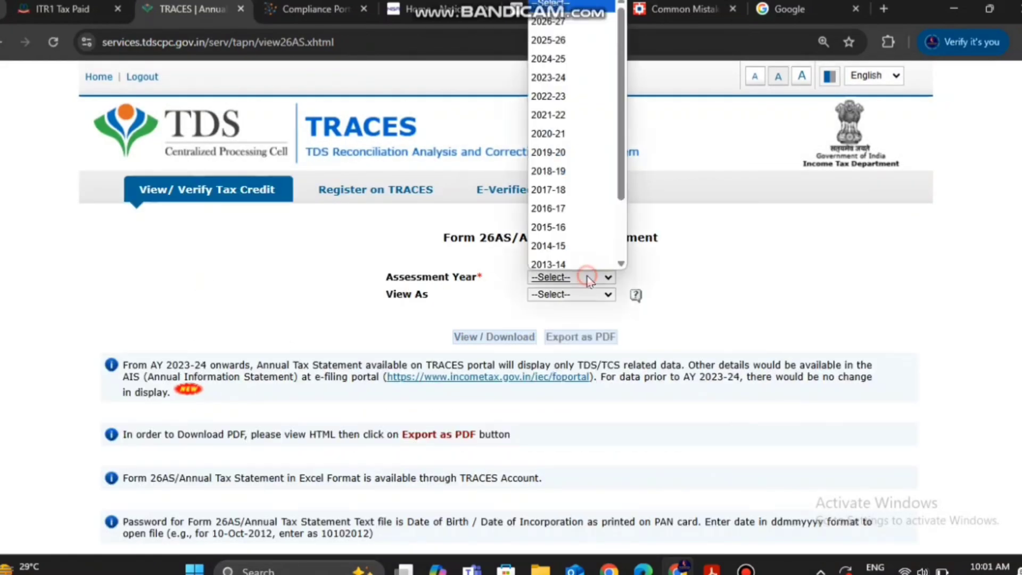
left_click(558, 37)
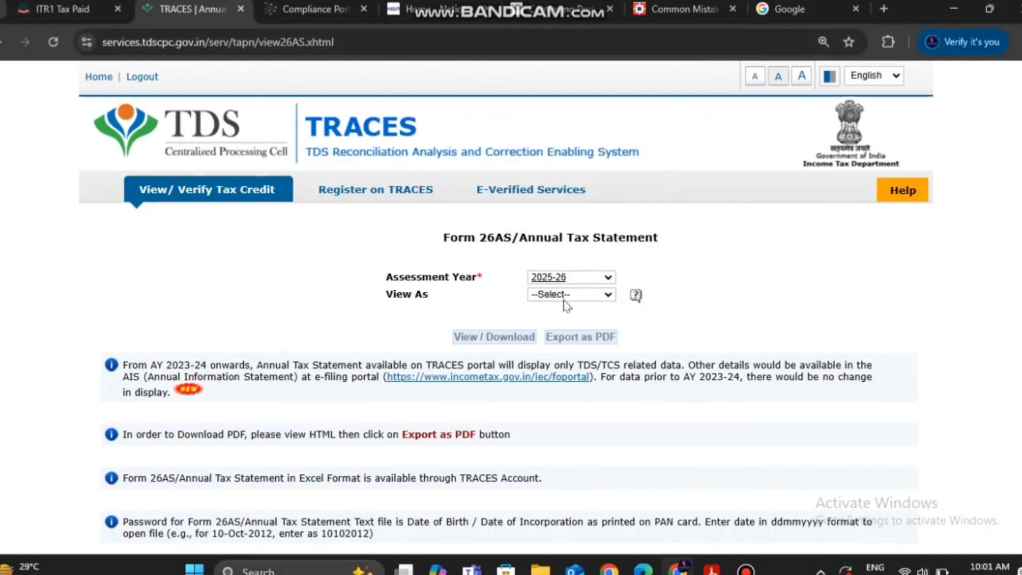
left_click(565, 296)
left_click(554, 322)
left_click(516, 341)
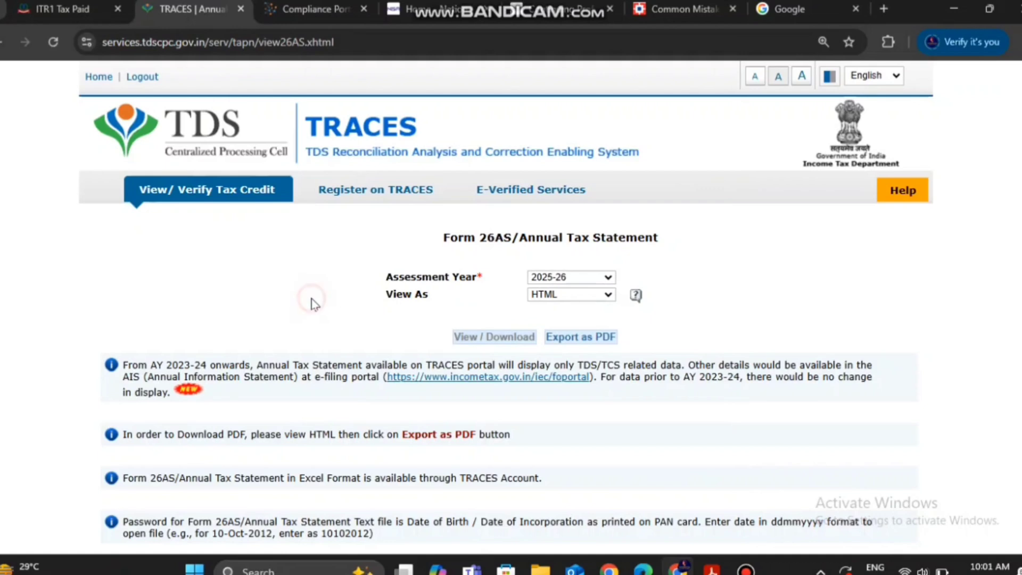
scroll(314, 303, "down", 2)
scroll(312, 299, "down", 10)
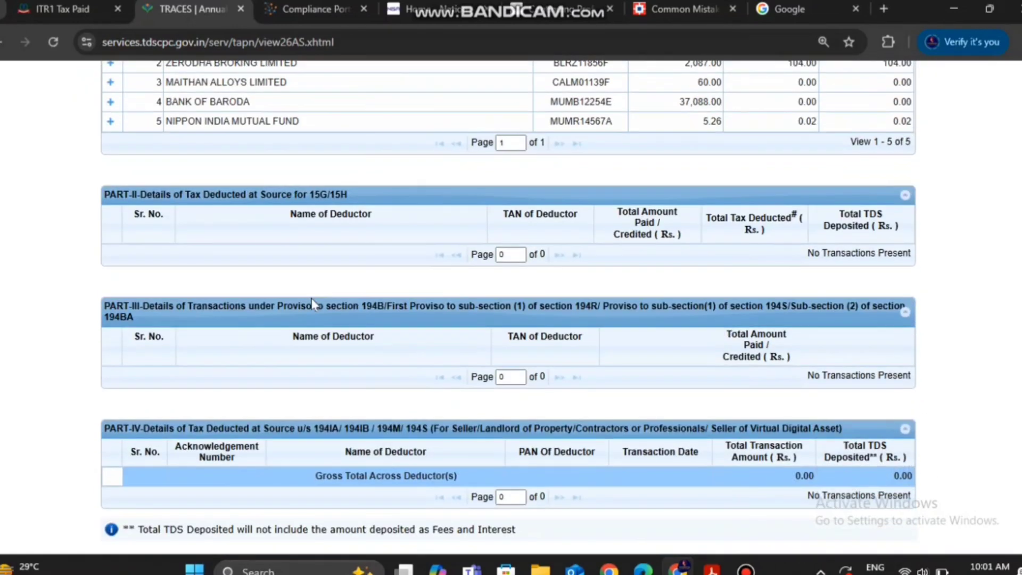
scroll(314, 304, "up", 2)
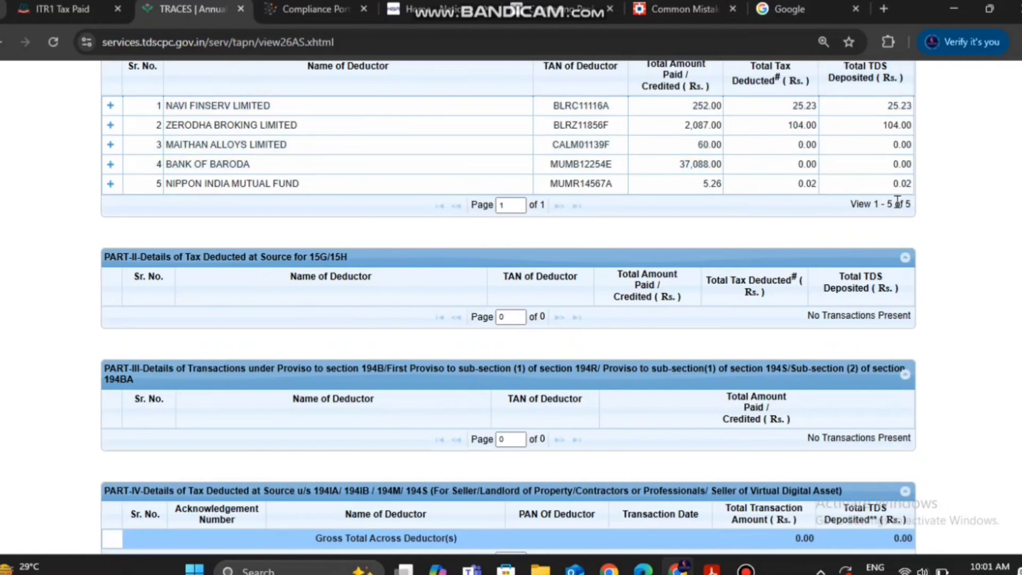
Step: Return to the ITR-1 Tax Paid page, review the salary tax deduction in Schedule TDS1, and collapse the schedule
left_click(53, 9)
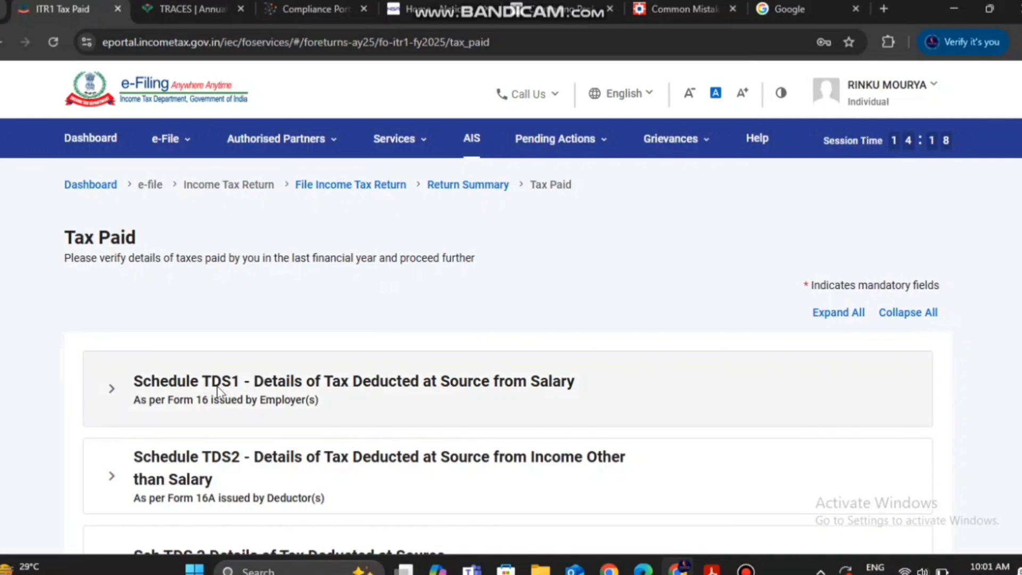
left_click(348, 390)
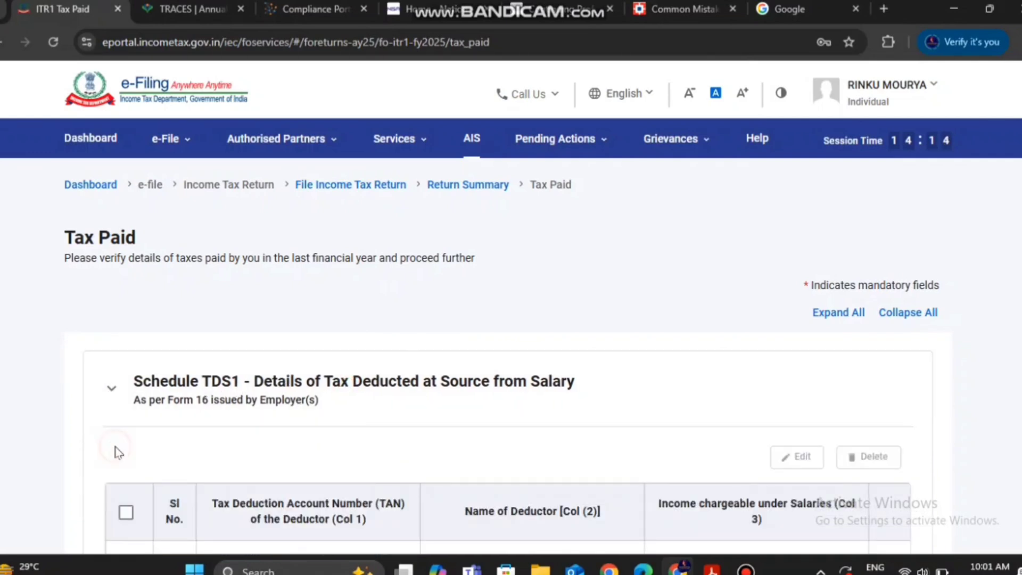
scroll(118, 450, "down", 3)
scroll(119, 452, "down", 1)
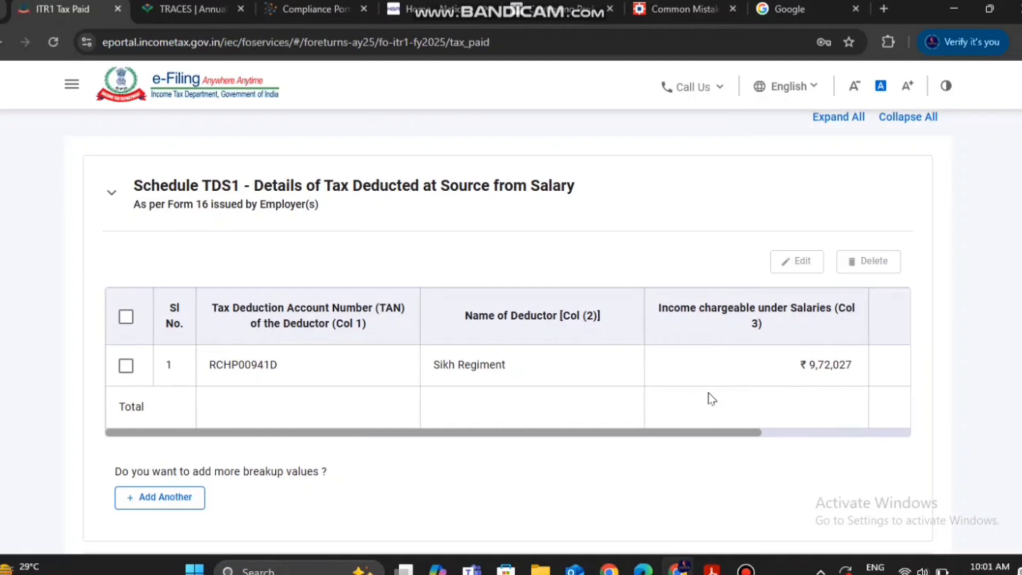
left_click(802, 432)
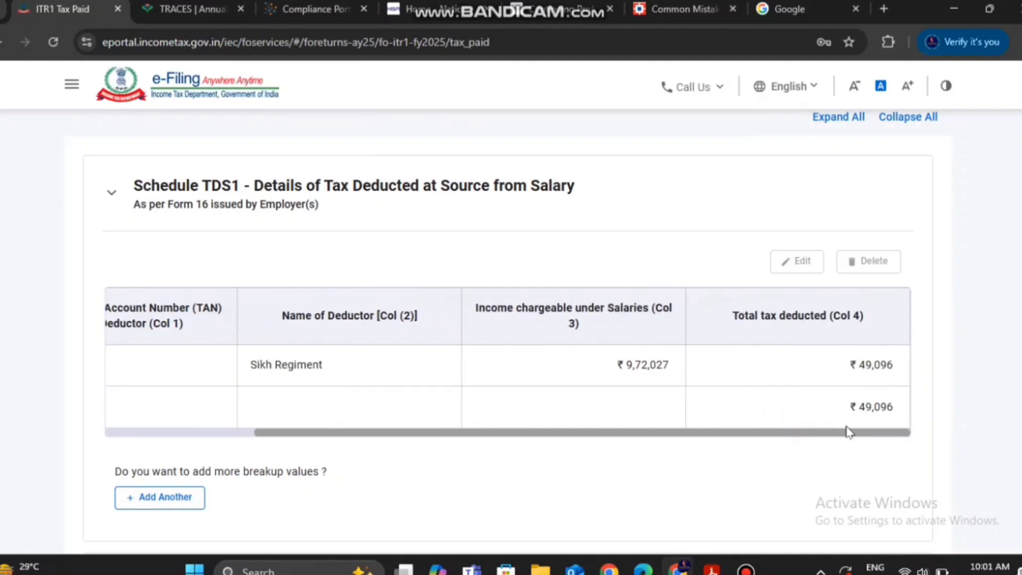
left_click(548, 195)
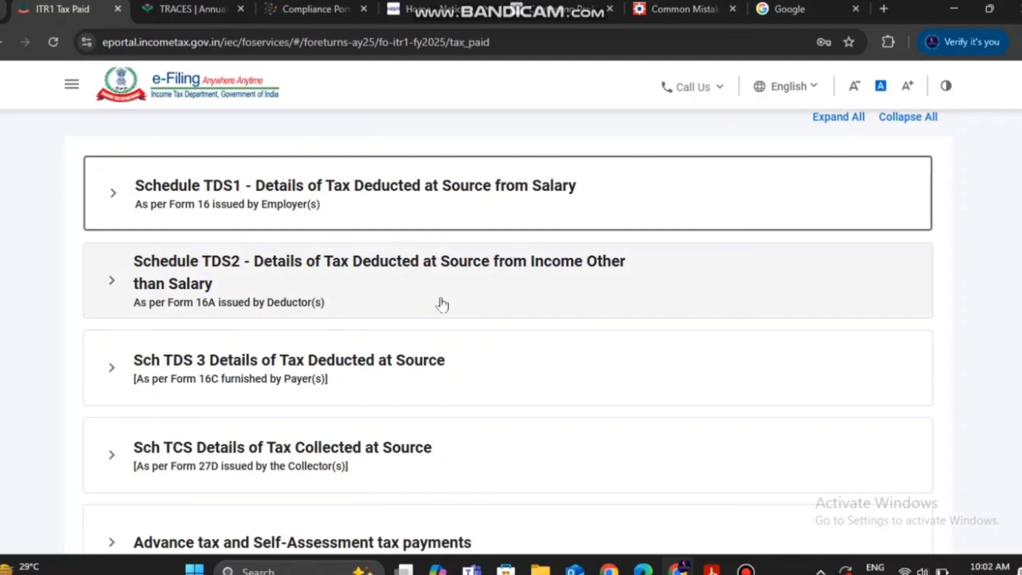
Step: Expand Schedule TDS2, review the gross receipts and tax deducted from income other than salary, and collapse it
left_click(335, 274)
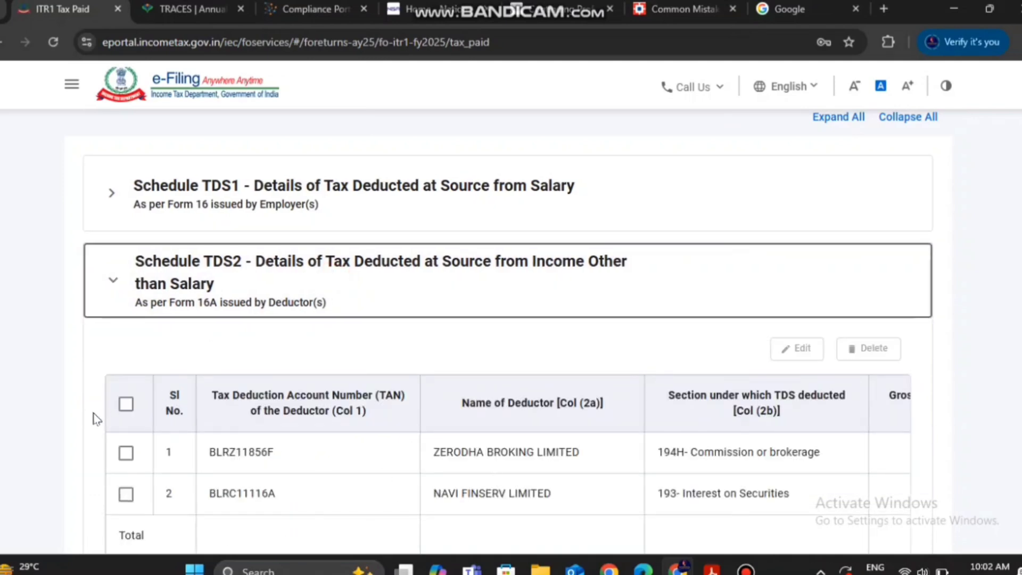
scroll(96, 419, "down", 3)
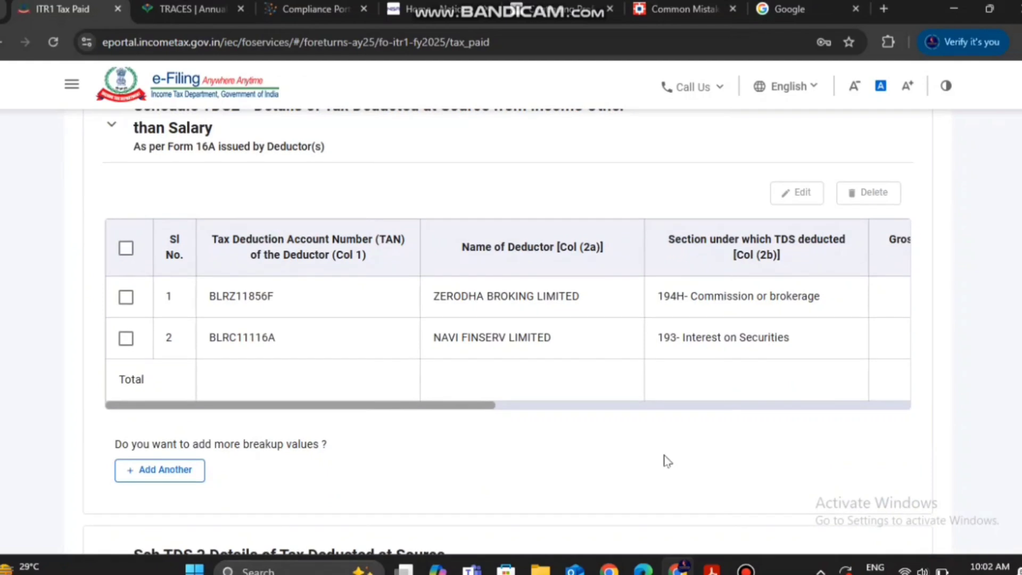
left_click(775, 406)
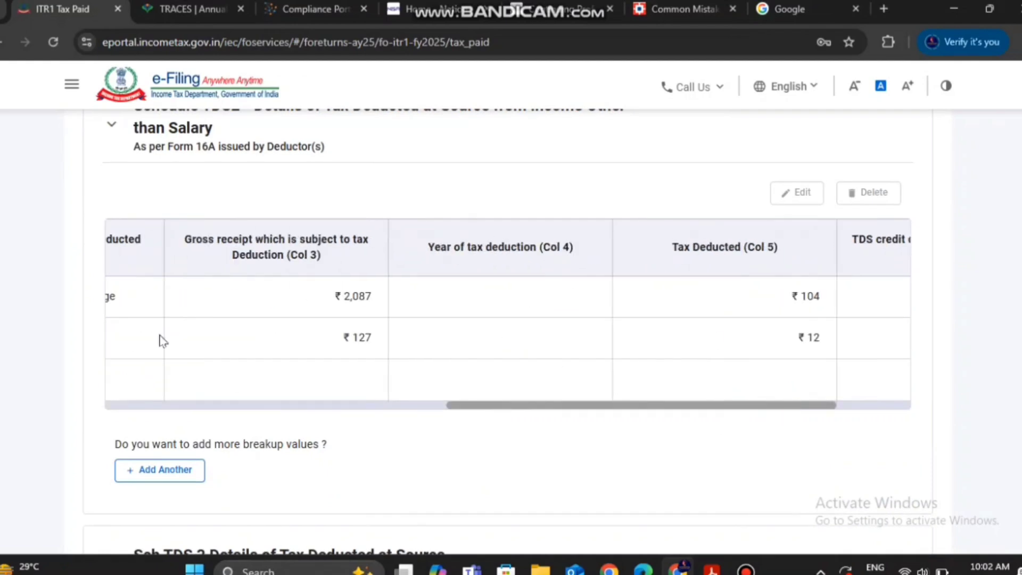
left_click(107, 127)
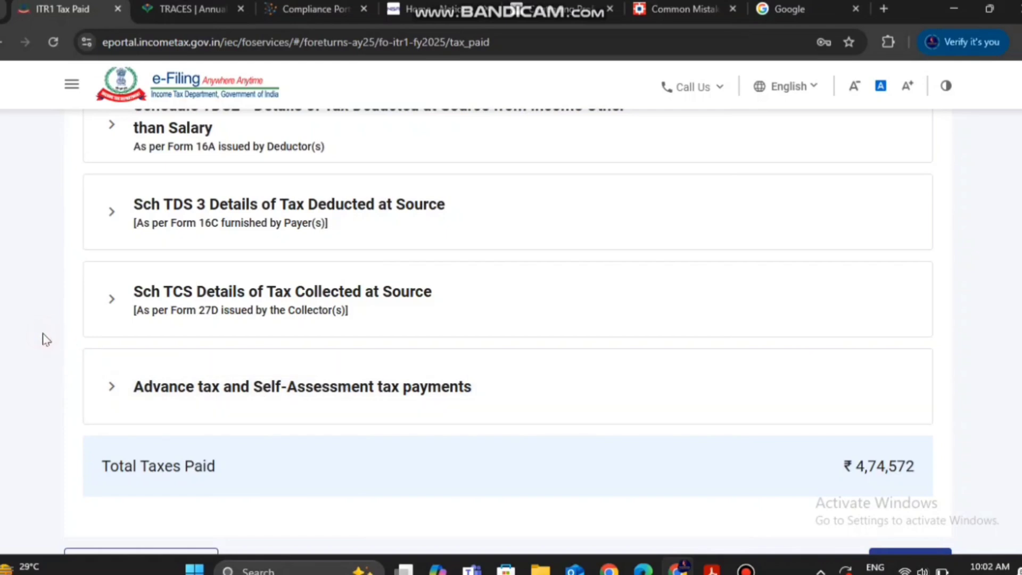
Step: Review the Total Taxes Paid and confirm the Tax Paid section
scroll(46, 339, "down", 1)
scroll(46, 338, "down", 3)
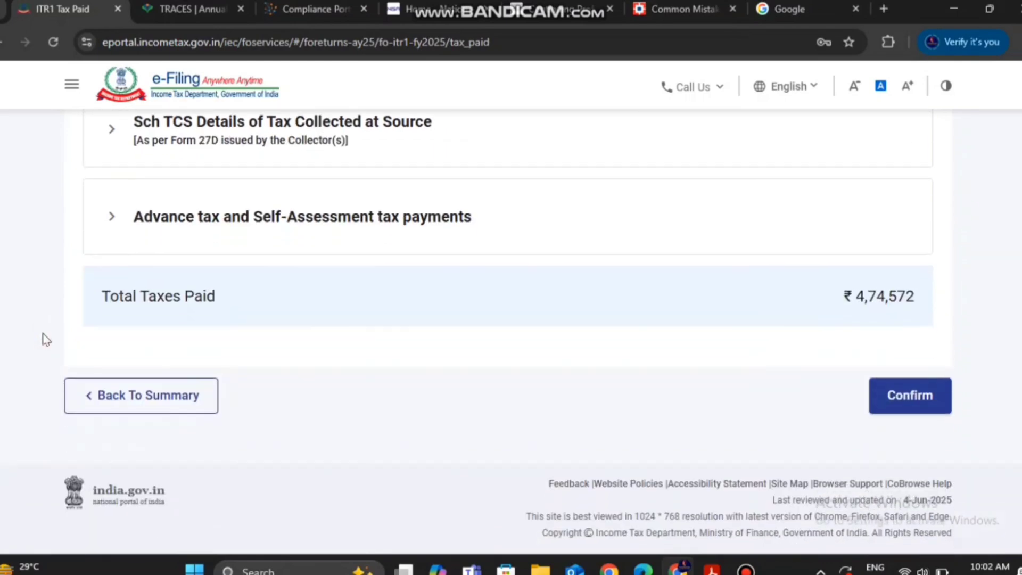
left_click(907, 396)
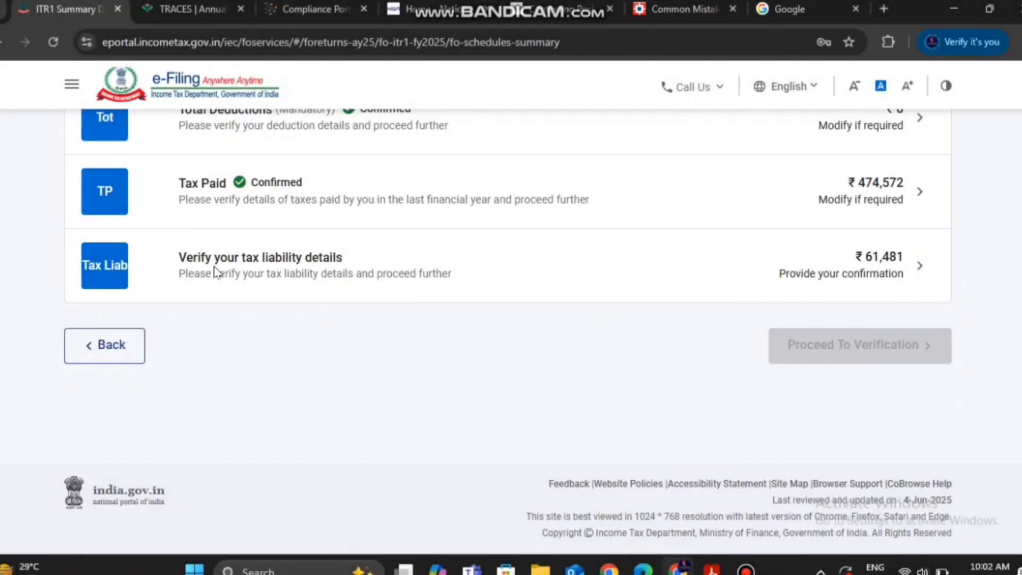
Step: Review and confirm the tax liability details, and proceed from the return summary to verification
left_click(341, 261)
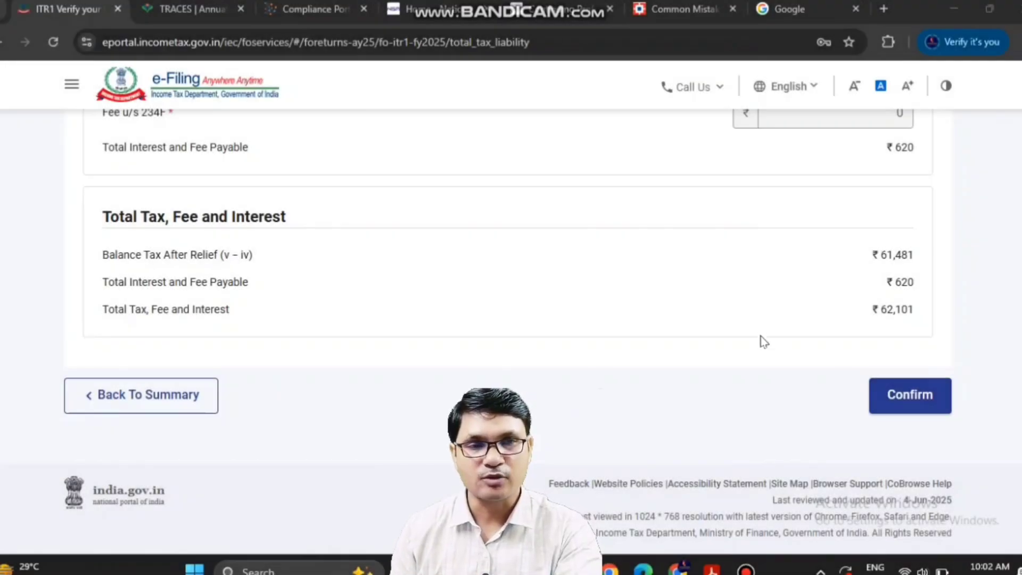
left_click(875, 399)
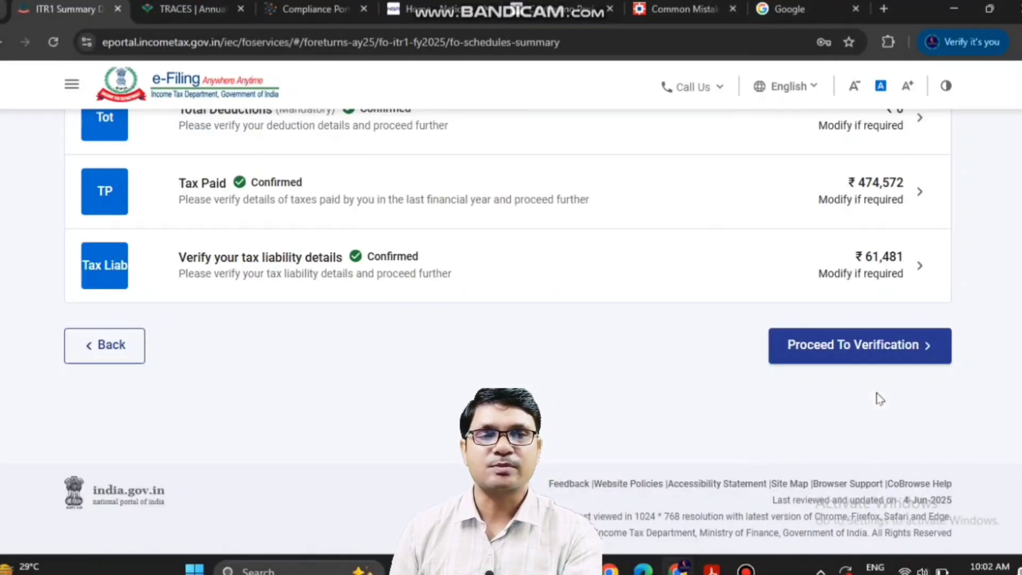
left_click(852, 355)
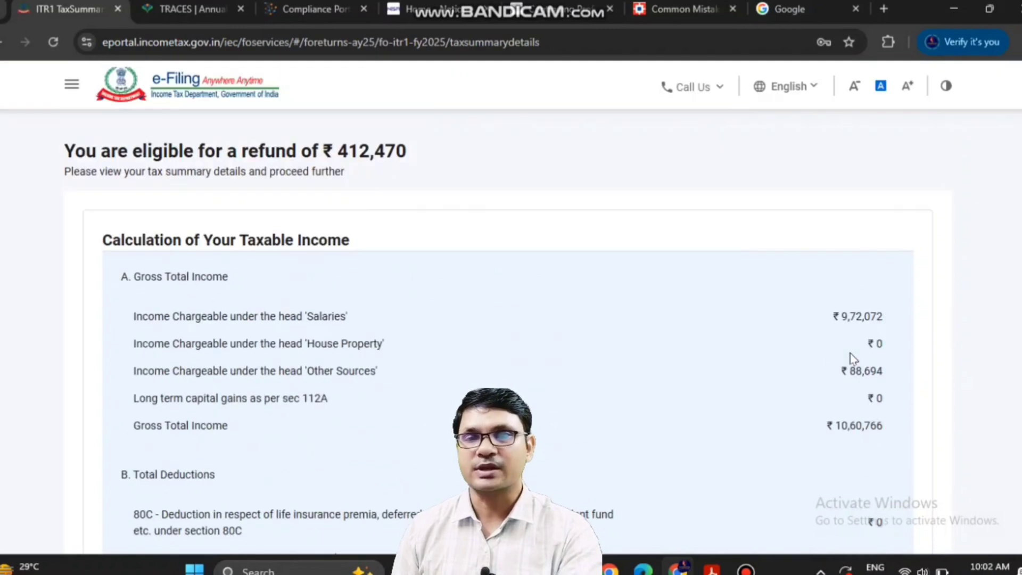
Step: Review the tax summary, covering gross total income, total deductions, and the amount payable or refundable
scroll(854, 358, "up", 1)
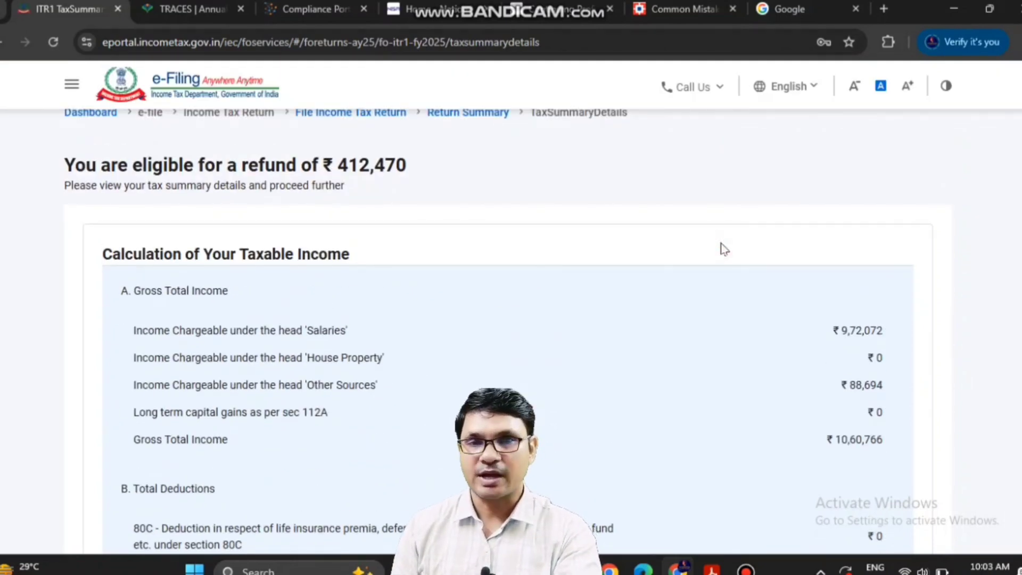
scroll(722, 248, "down", 5)
scroll(722, 248, "down", 15)
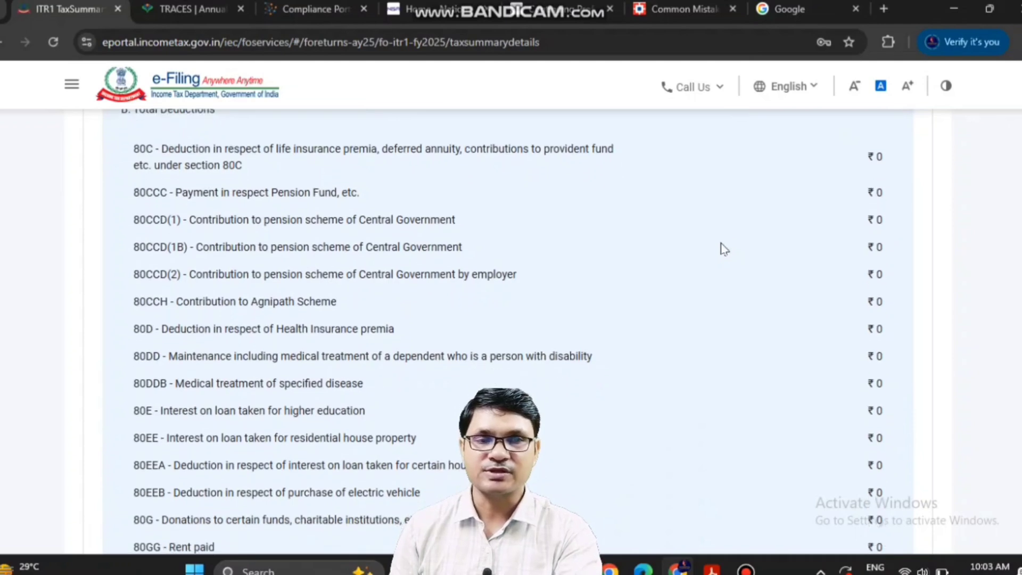
scroll(724, 248, "down", 7)
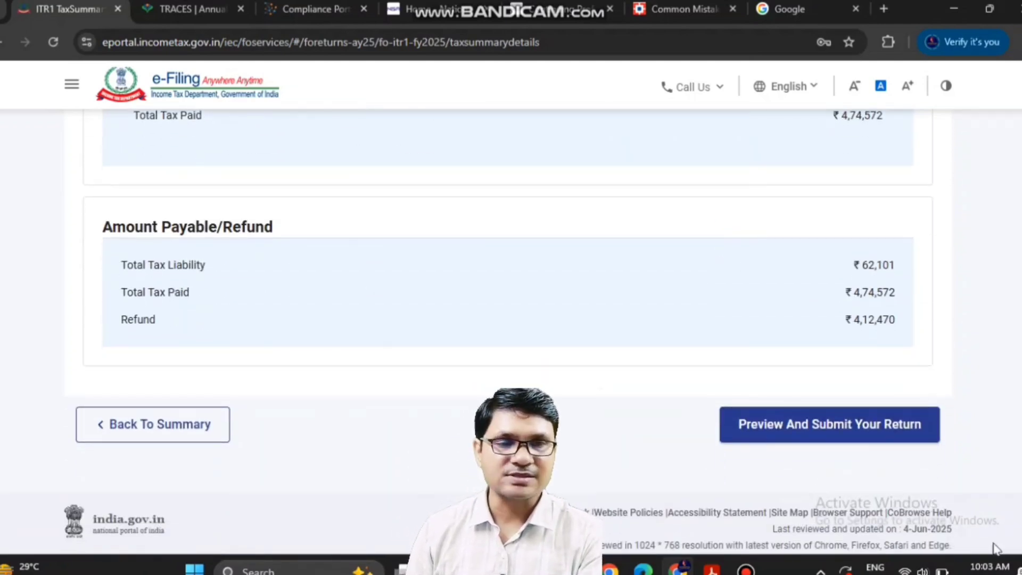
Step: Annotate Amount Payable/Refund in red with ticks beside Total Tax Liability and Total Tax Paid and a circle around Refund, and clear the markings
left_click(1006, 573)
left_click_drag(897, 269, 920, 245)
left_click_drag(901, 298, 919, 287)
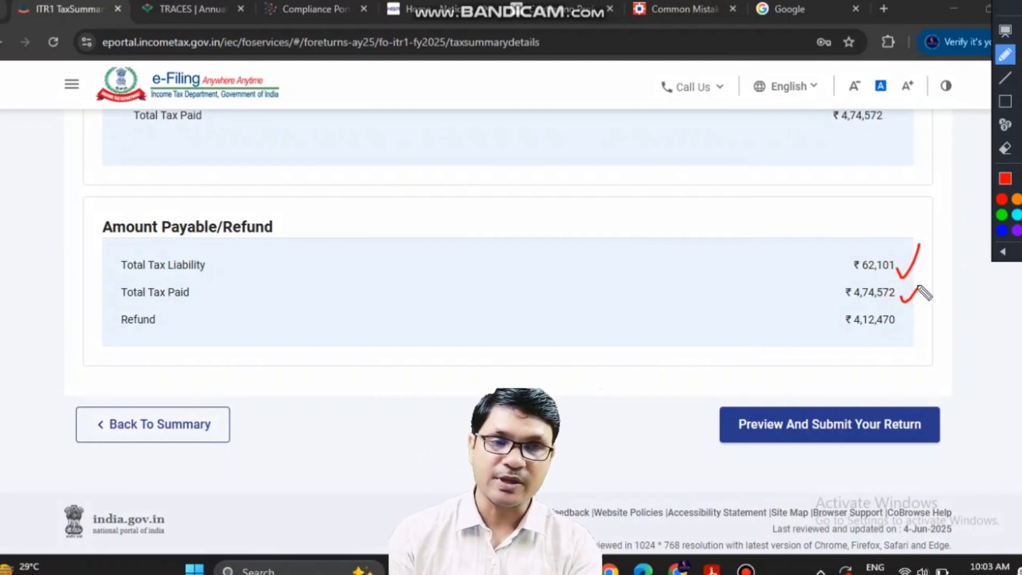
mouse_move(850, 328)
left_mouse_down()
mouse_move(908, 337)
mouse_move(847, 319)
left_mouse_up()
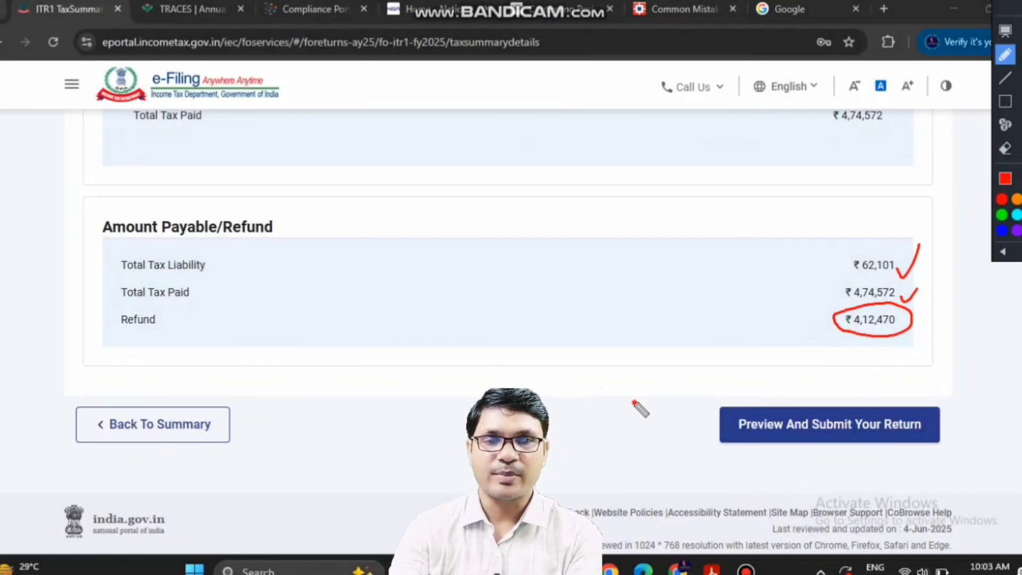
mouse_move(633, 402)
left_mouse_down()
mouse_move(613, 413)
mouse_move(687, 420)
mouse_move(618, 410)
left_mouse_up()
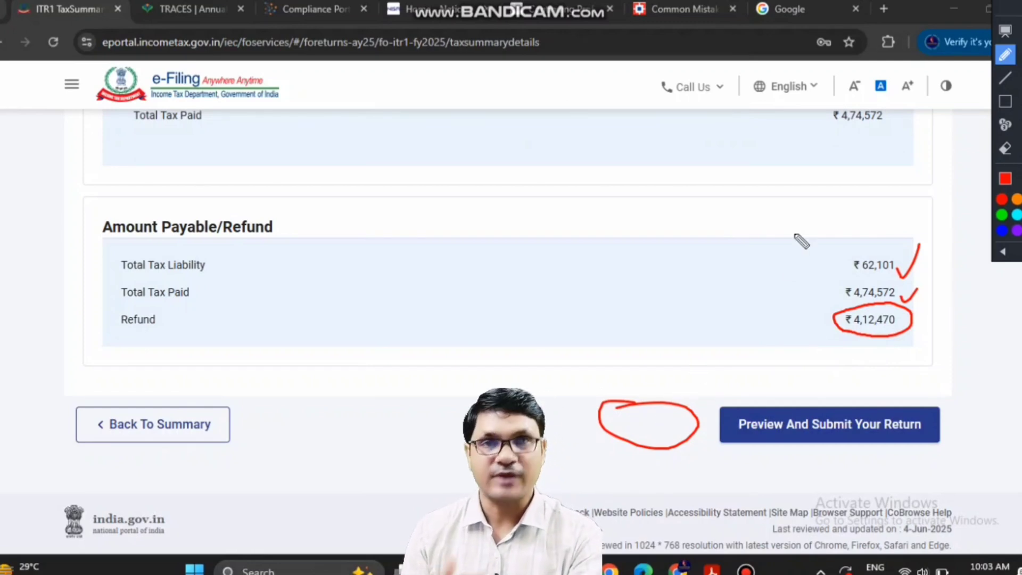
left_click(1006, 32)
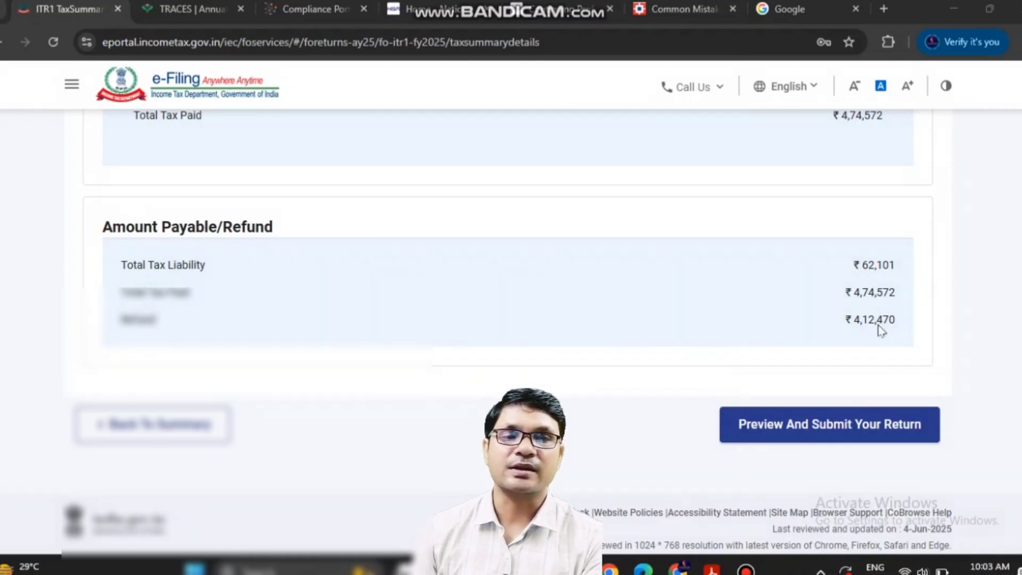
Step: Open the preview and submit form, accept the declaration, and proceed to validation without Tax Return Preparer details
left_click(843, 433)
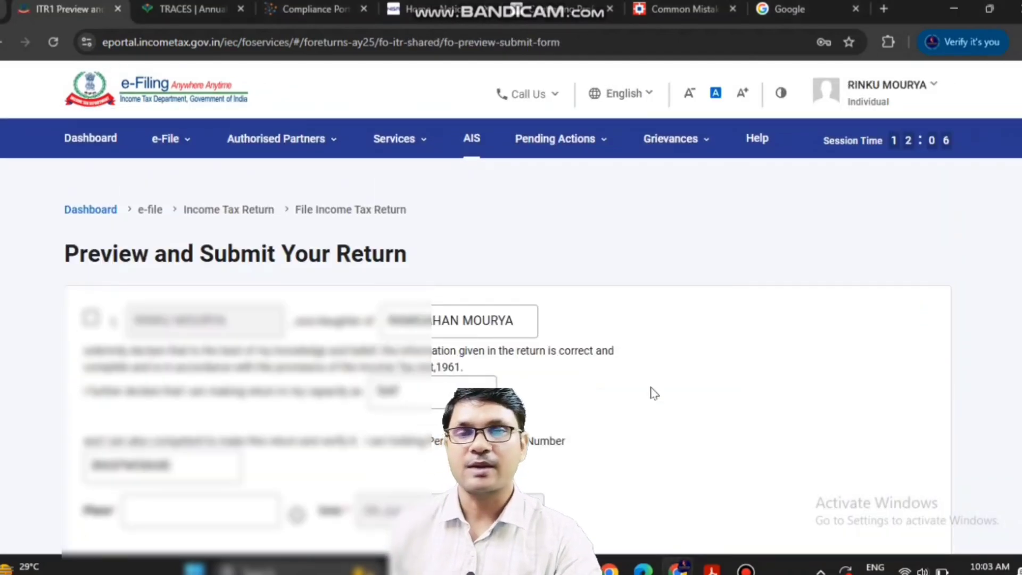
left_click(91, 318)
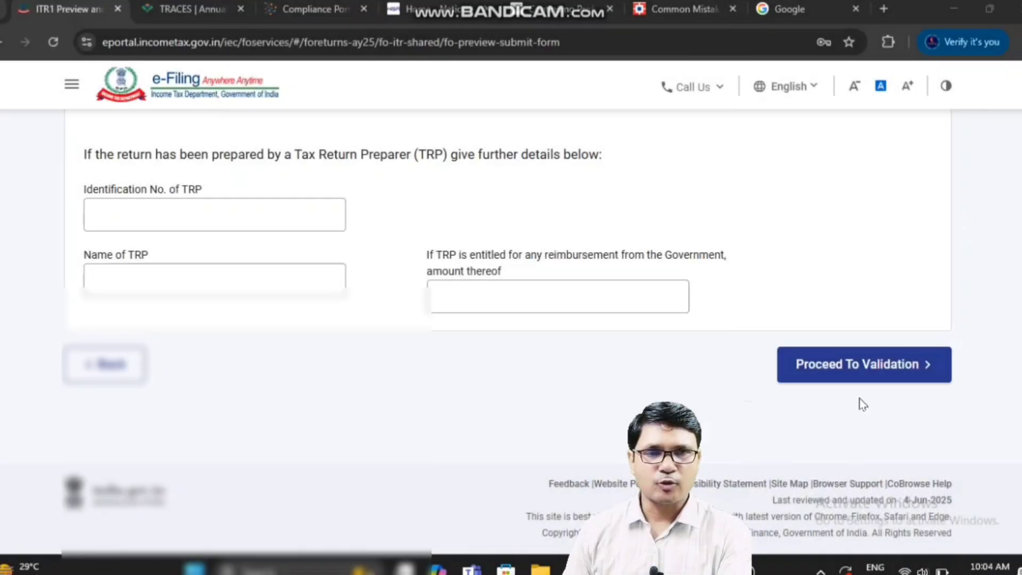
left_click(833, 373)
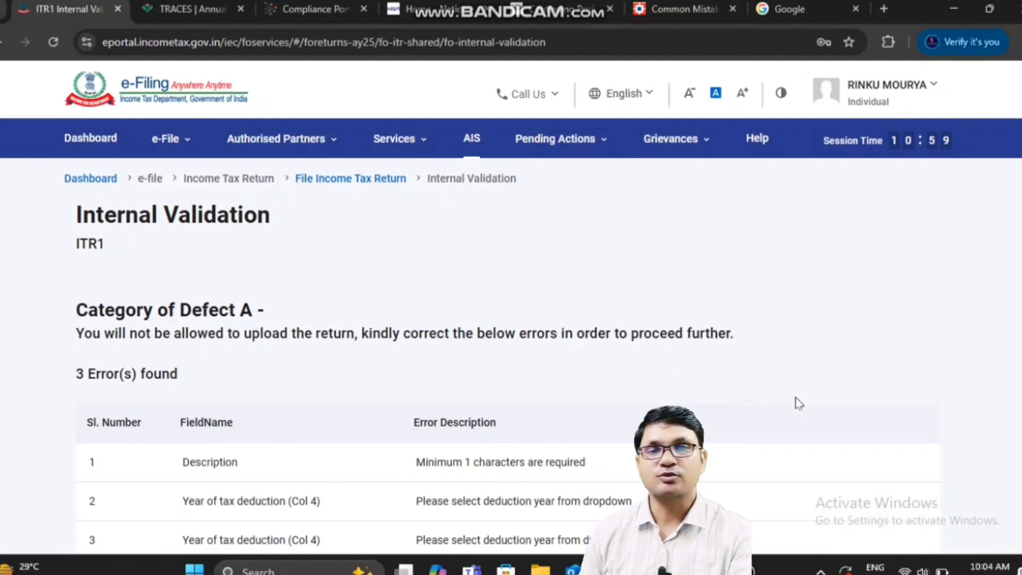
Step: Underline the error count and tick the Description error in red on the Internal Validation page, and clear the markings
scroll(799, 403, "down", 3)
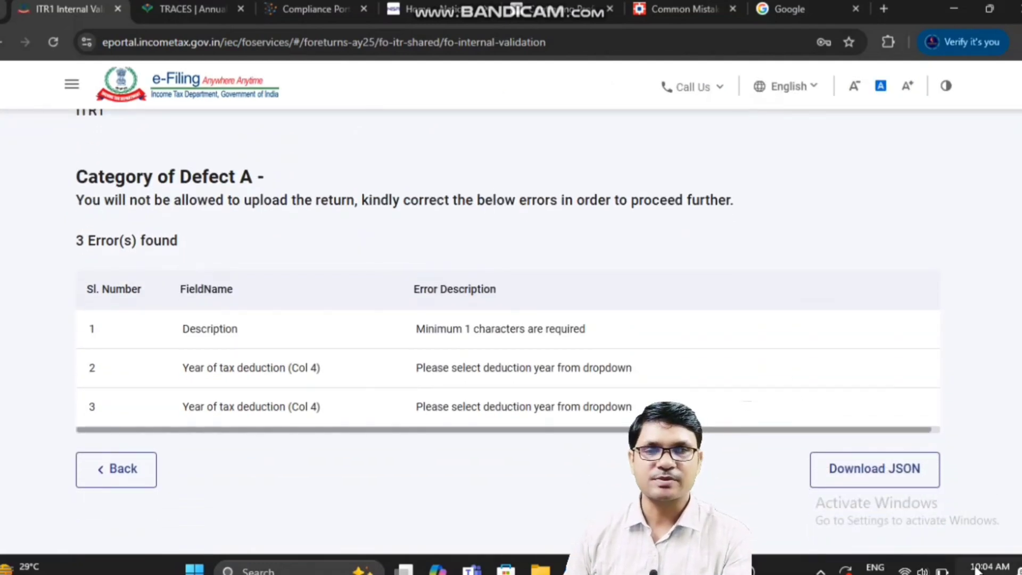
left_click(1016, 568)
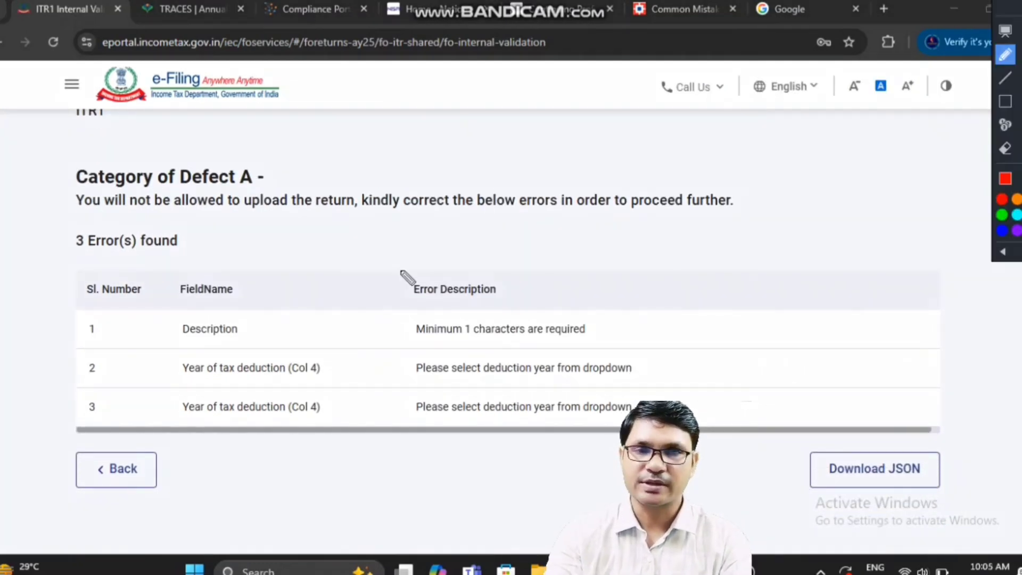
left_click_drag(93, 255, 202, 246)
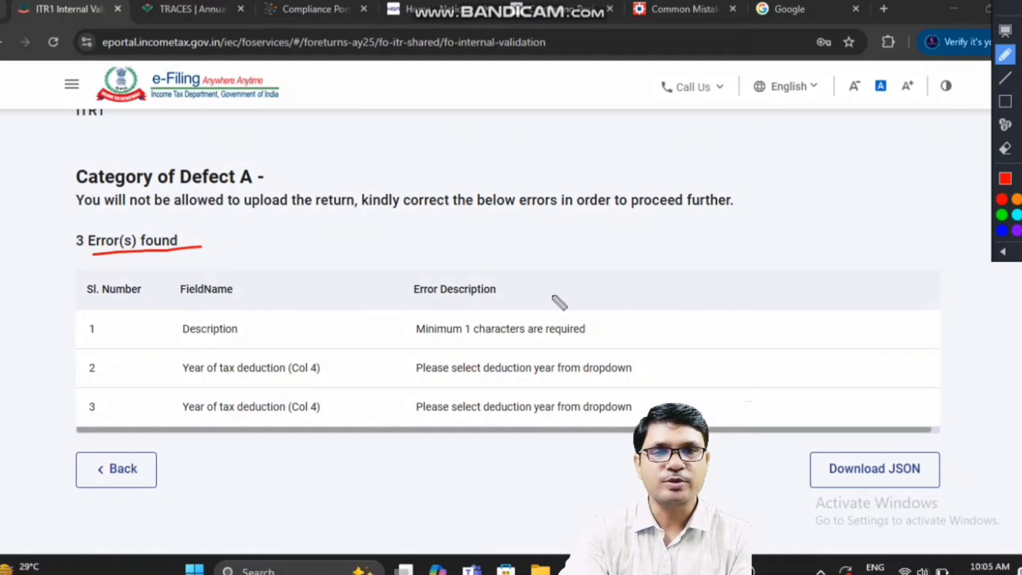
left_click_drag(628, 326, 665, 309)
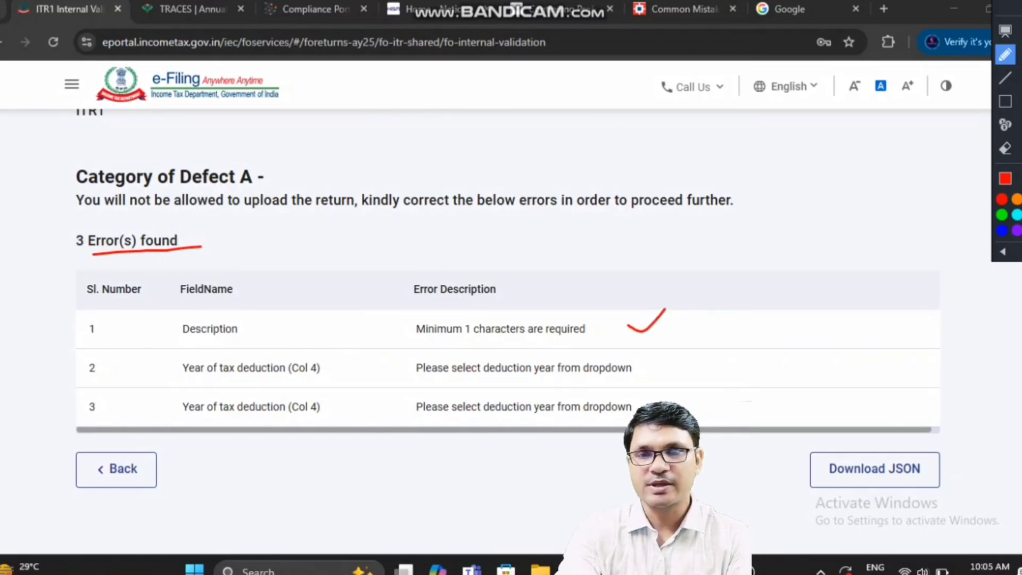
left_click(1016, 6)
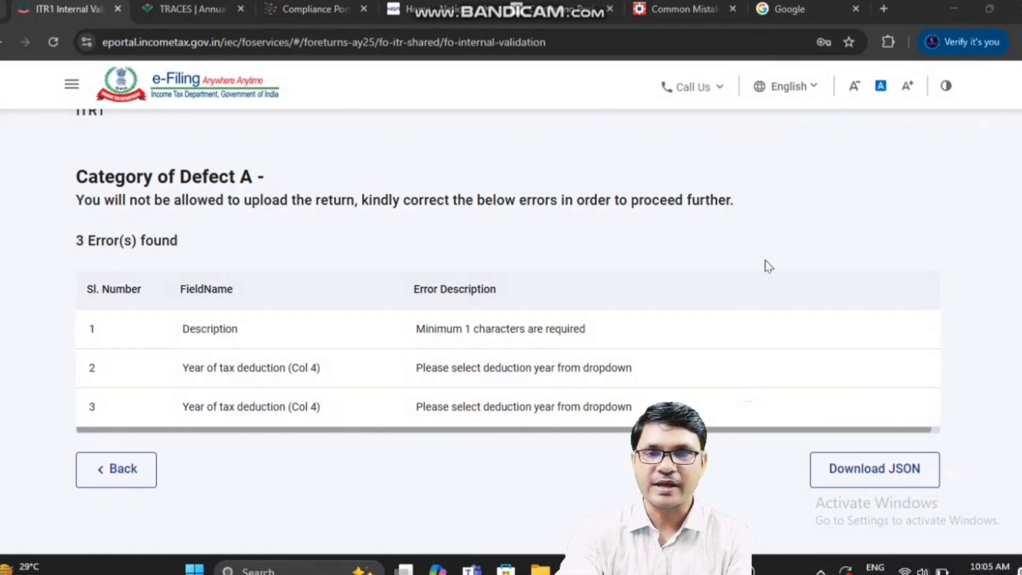
Step: Open the flagged Schedule TDS2 entry for Zerodha Broking Limited, set the year of tax deduction to 2024-25, and save it
left_click(307, 371)
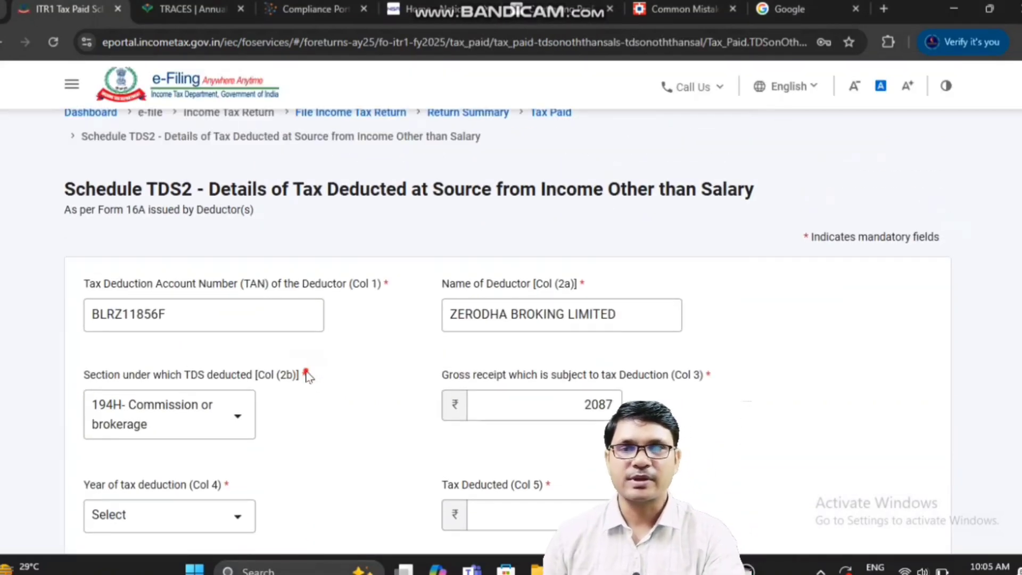
scroll(308, 376, "down", 2)
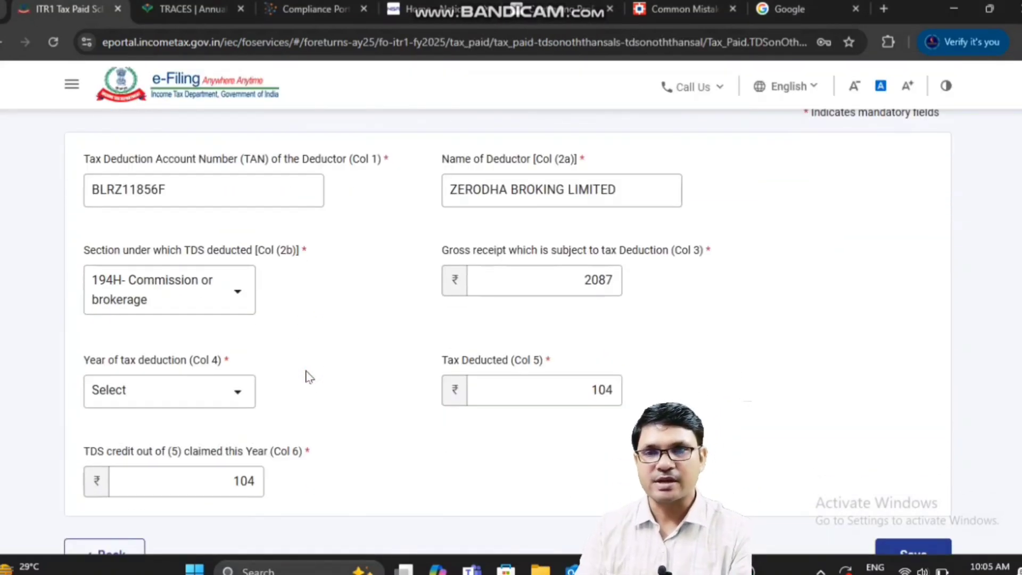
scroll(307, 376, "down", 1)
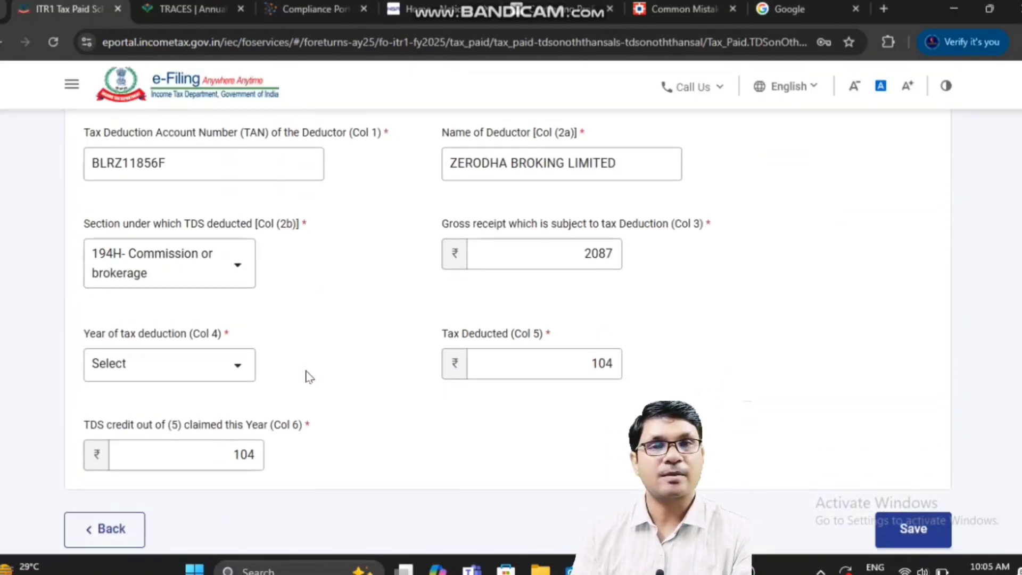
left_click(197, 370)
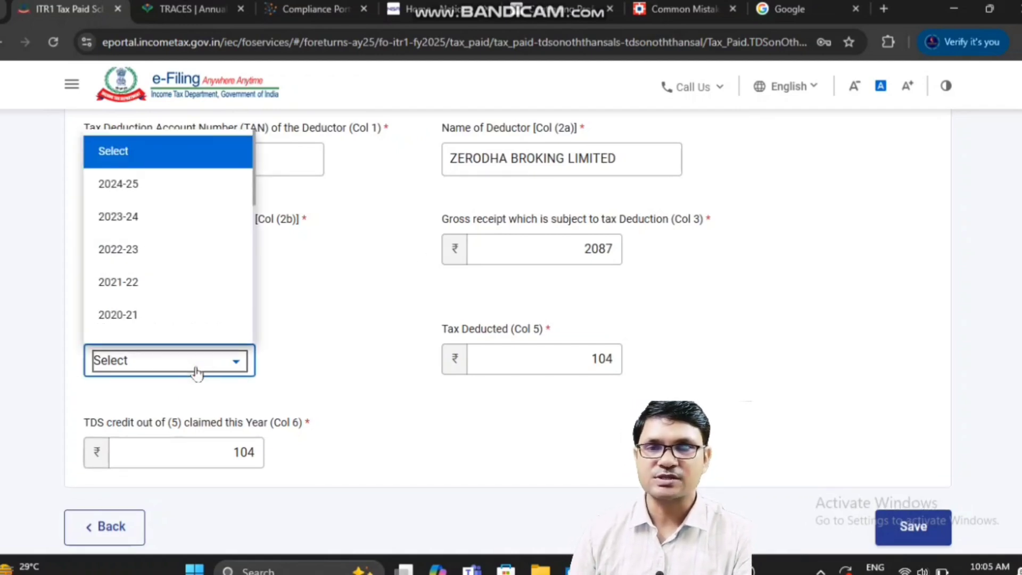
left_click(133, 185)
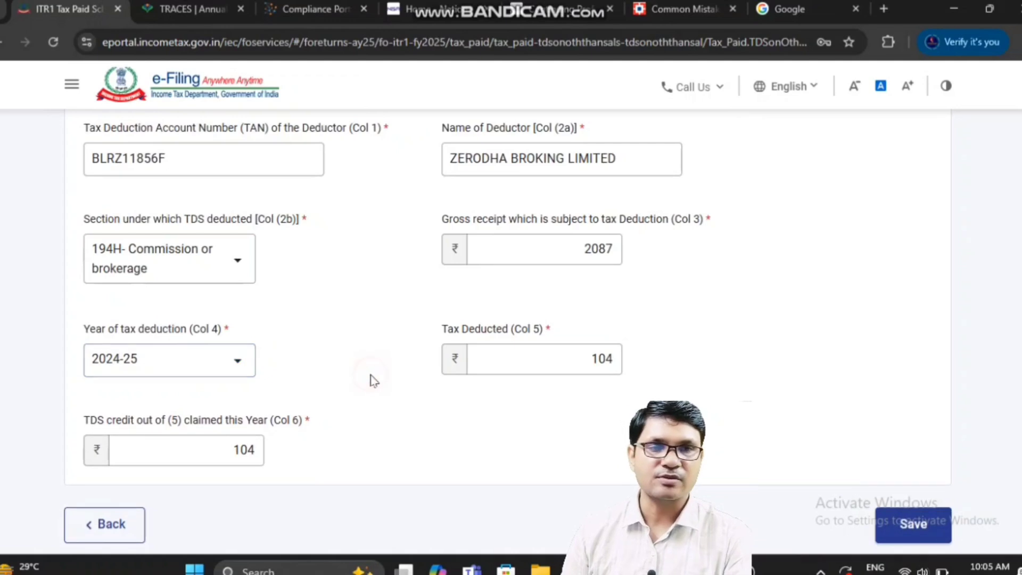
left_click(912, 524)
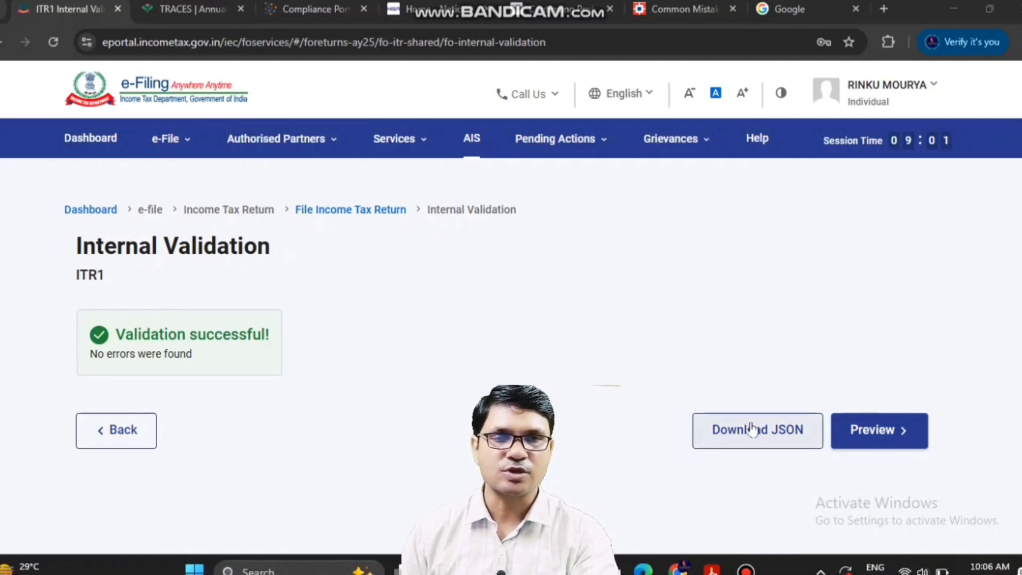
Step: Preview the validated ITR-1 return and send it for upload level validation
left_click(865, 431)
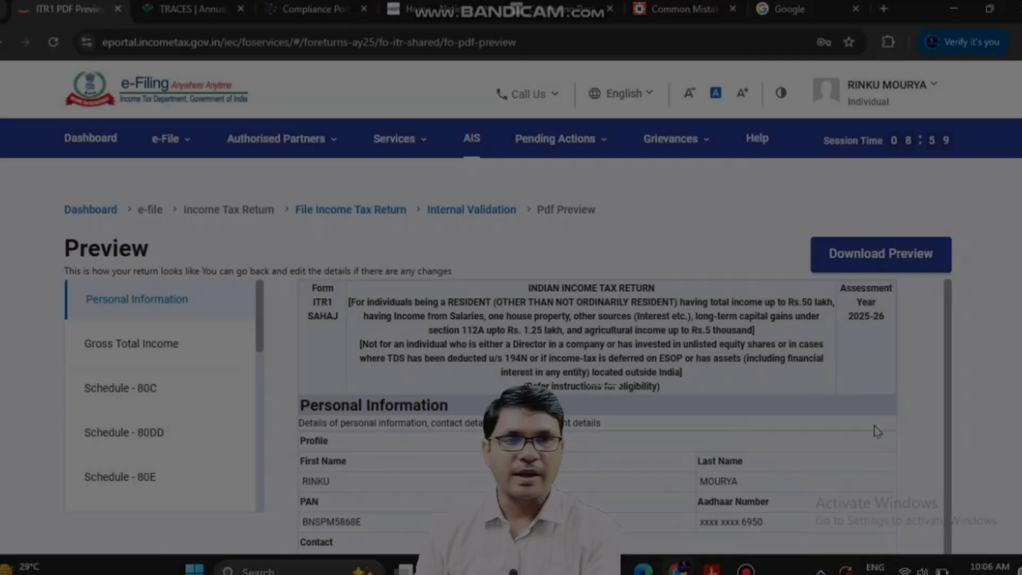
scroll(874, 410, "down", 8)
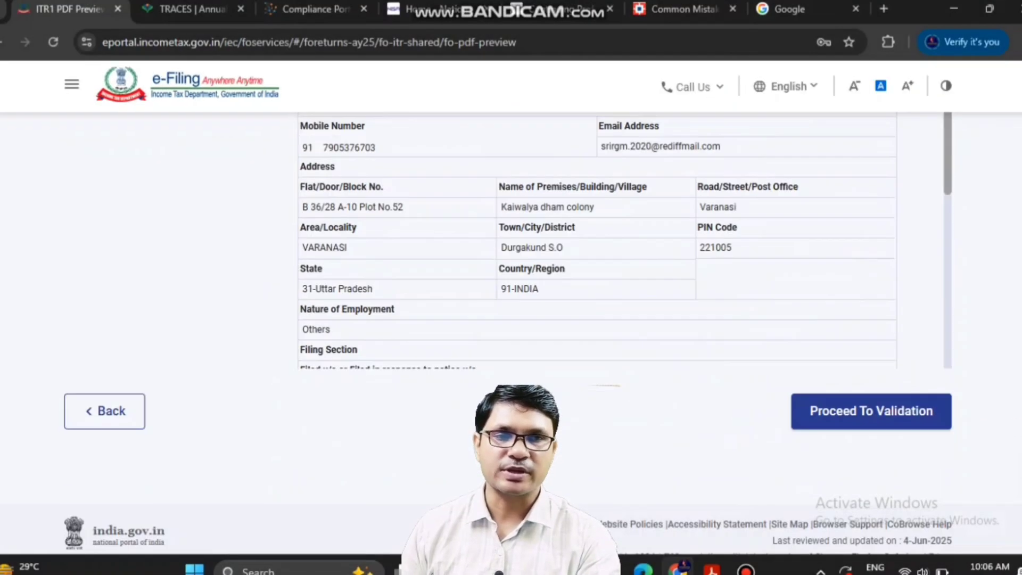
left_click(875, 411)
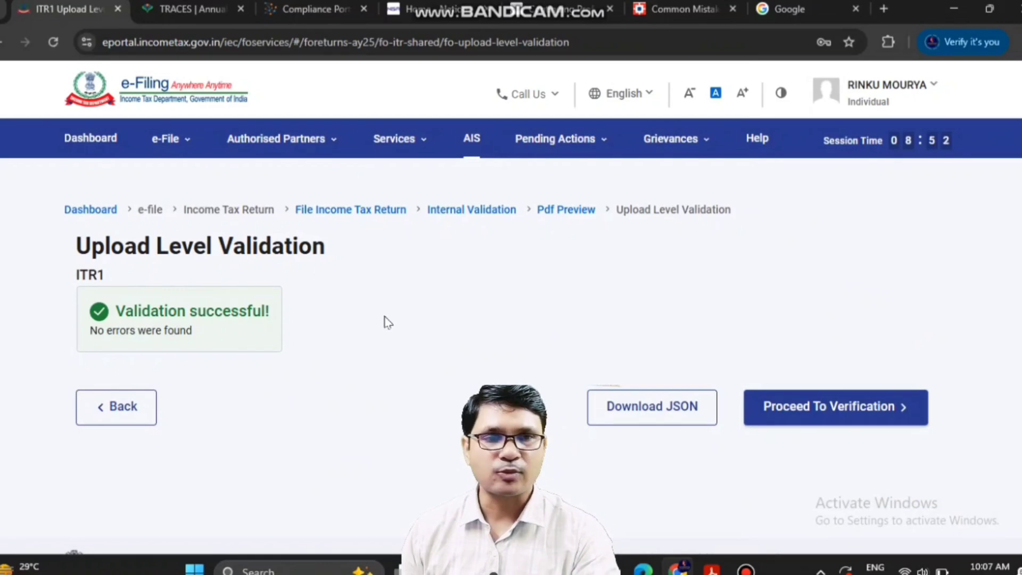
Step: Proceed to verification and continue with E-Verify Now as the verification method
left_click(811, 406)
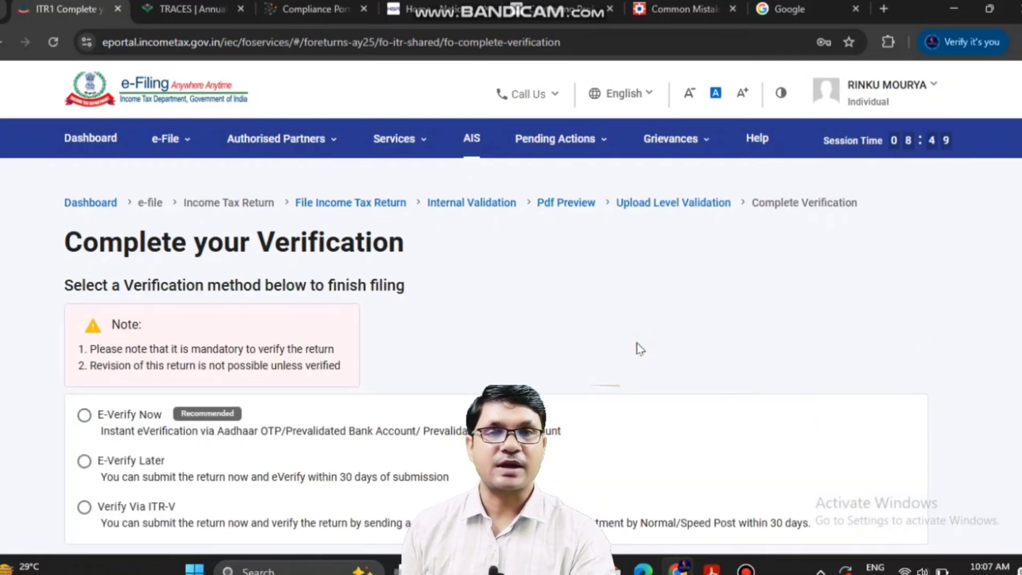
scroll(637, 347, "down", 2)
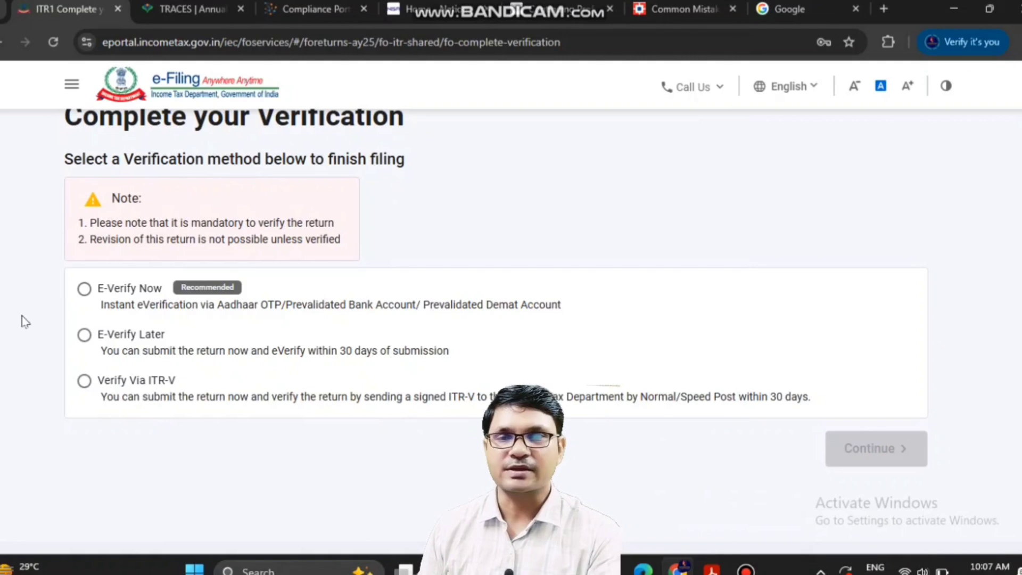
left_click(86, 291)
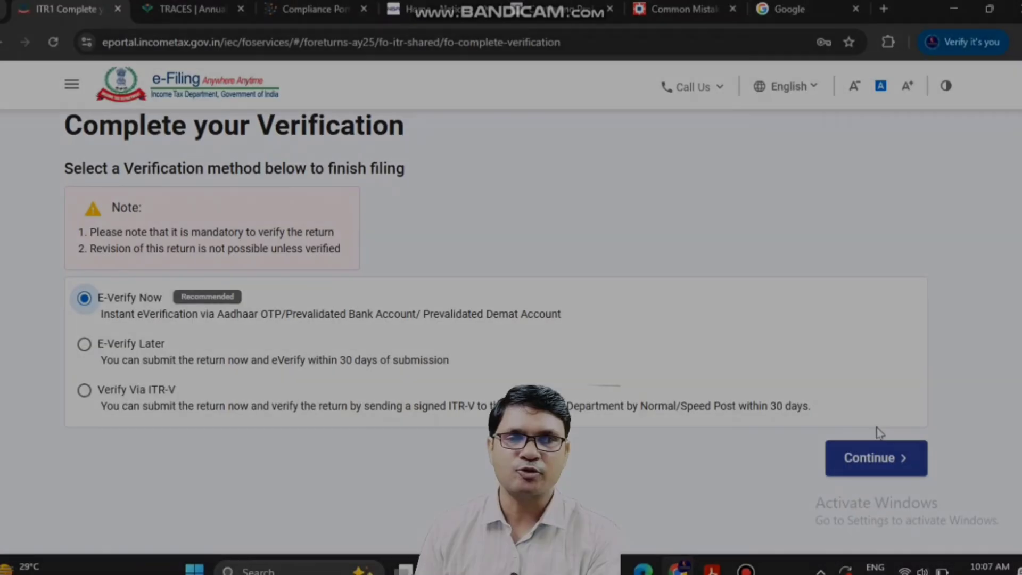
left_click(875, 456)
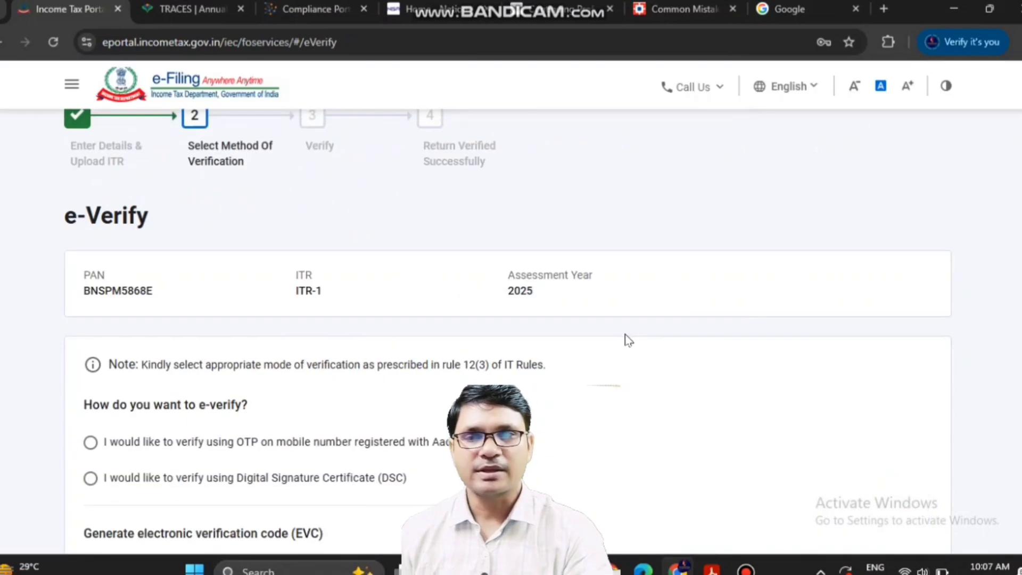
Step: Choose e-verification by OTP on the Aadhaar-registered mobile number, agree to validate the Aadhaar details, and generate the Aadhaar OTP
left_click(91, 439)
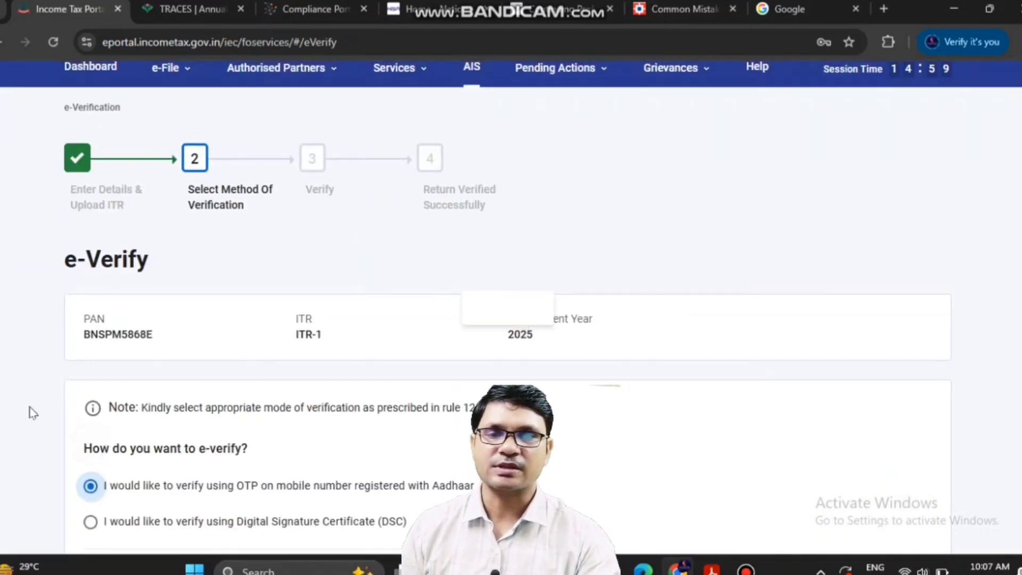
scroll(6, 388, "down", 1)
scroll(7, 392, "down", 7)
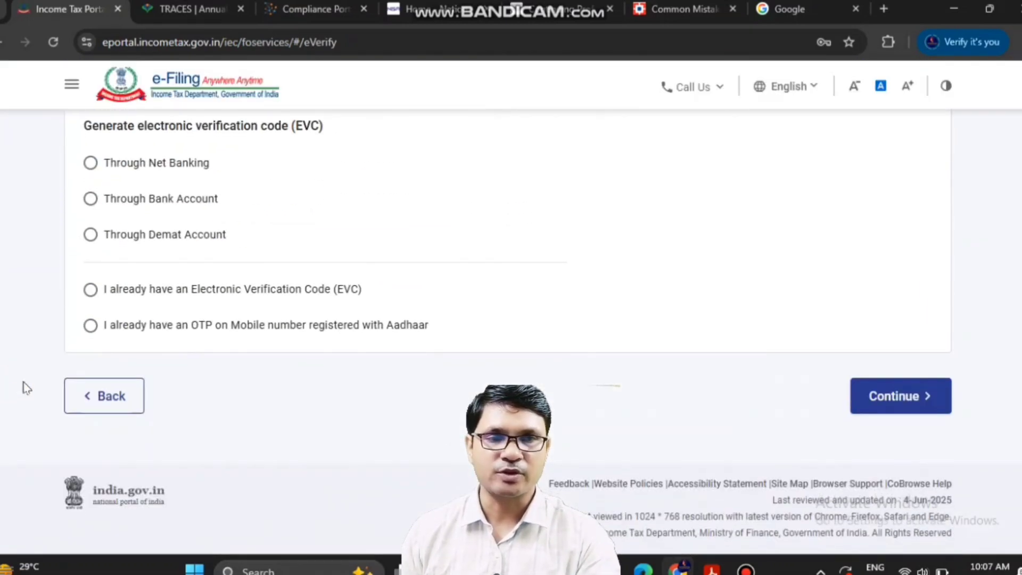
left_click(881, 400)
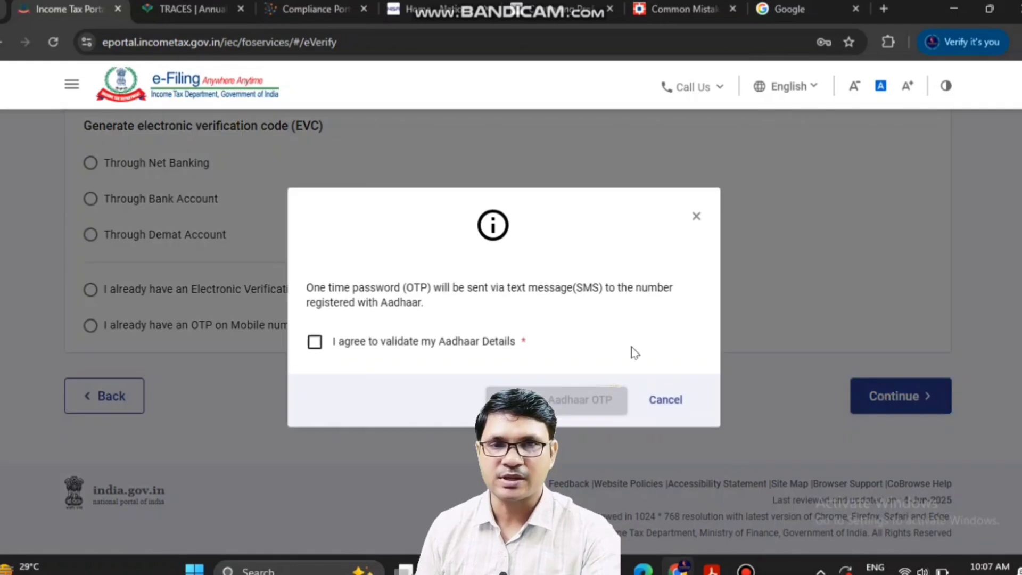
left_click(421, 341)
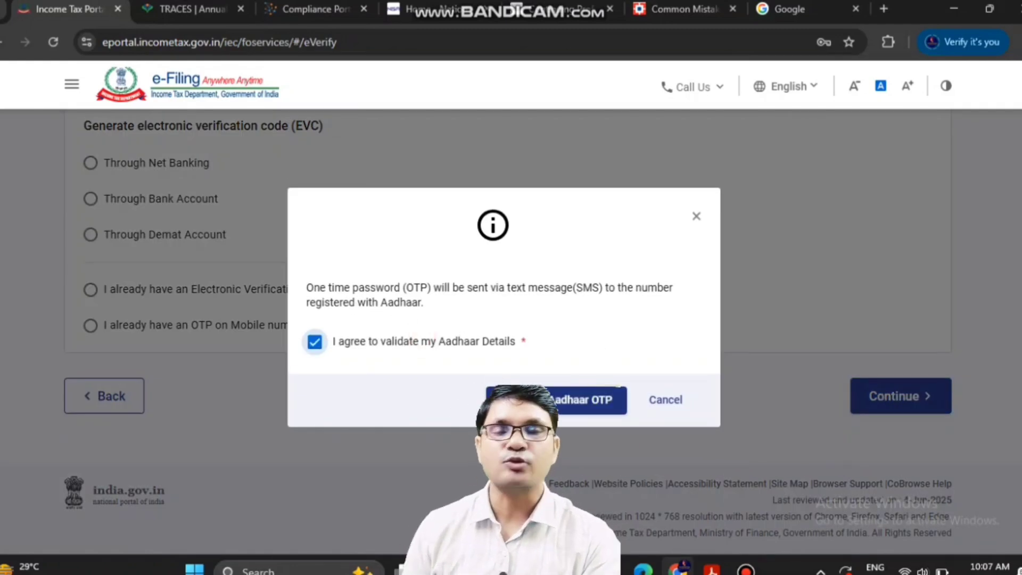
left_click(513, 401)
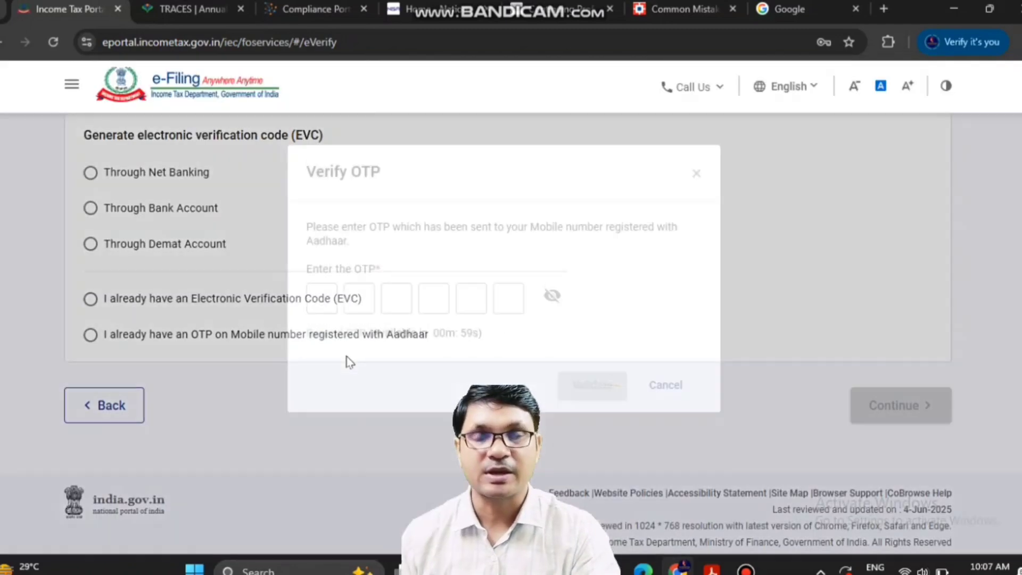